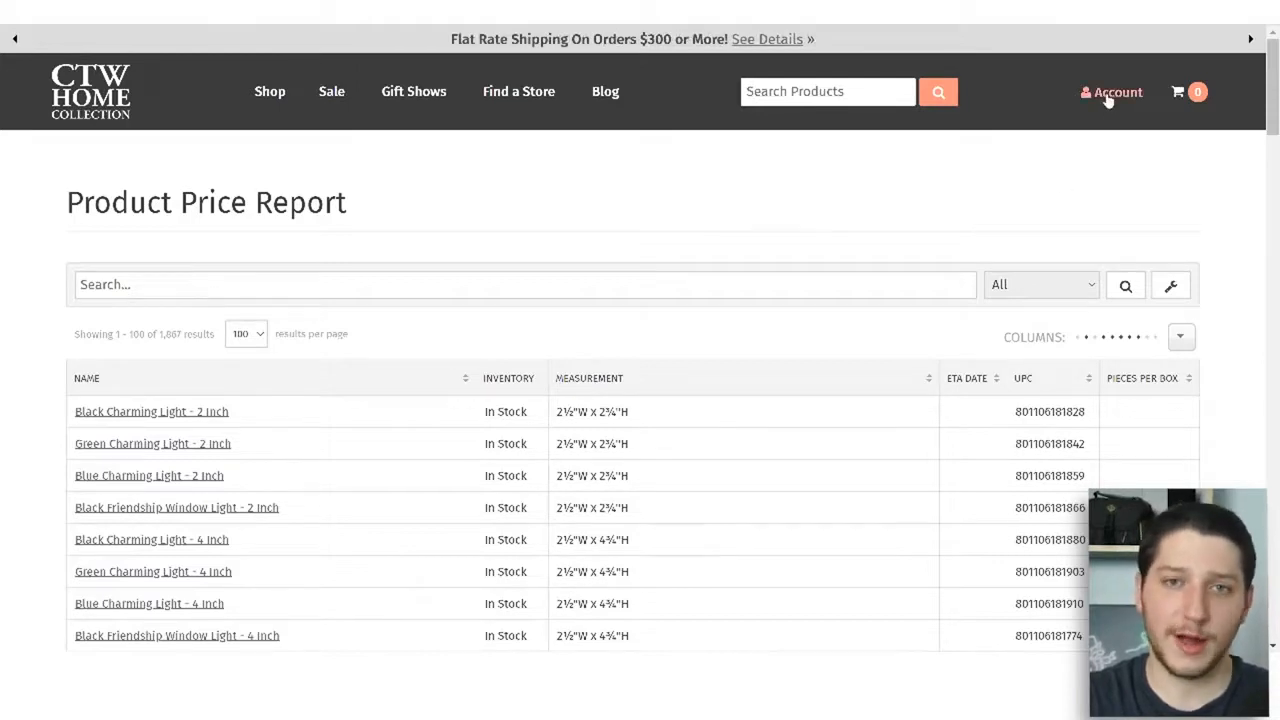
Step: Add the Pic, SKU, Weight and Price columns to the product price report and open the report's tool options
mouse_move(1108, 100)
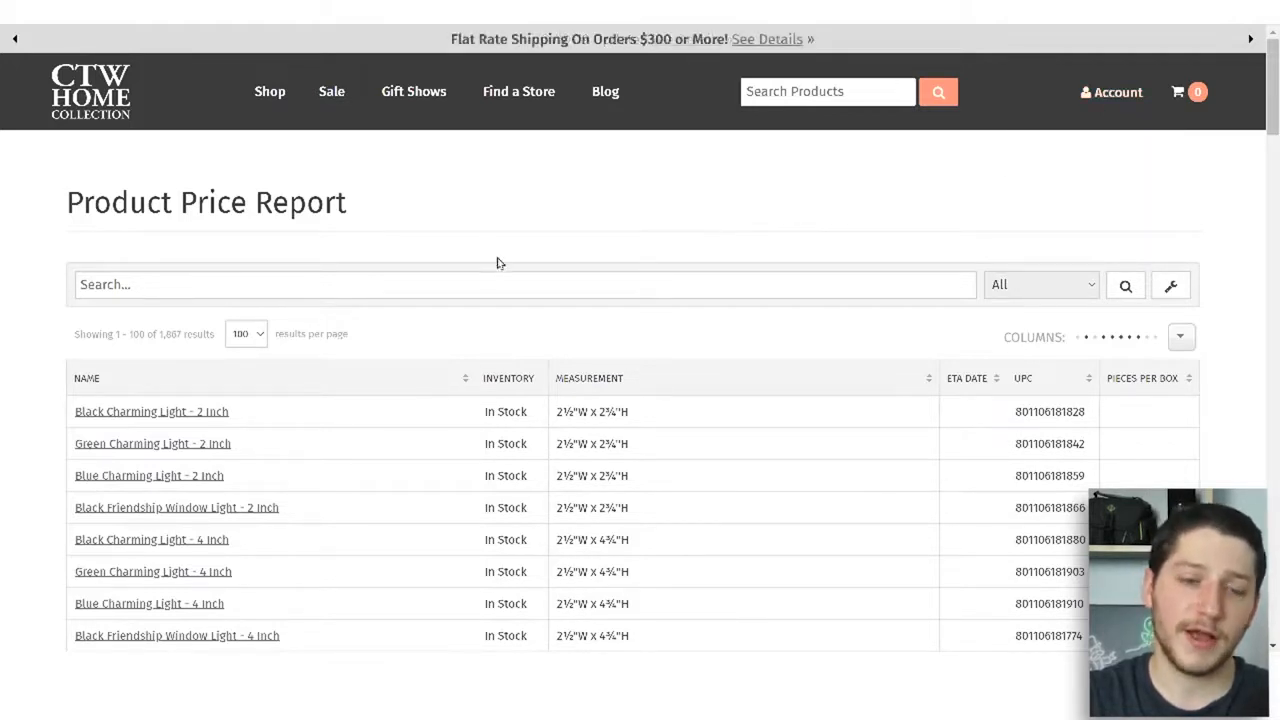
scroll(388, 171, down, 2)
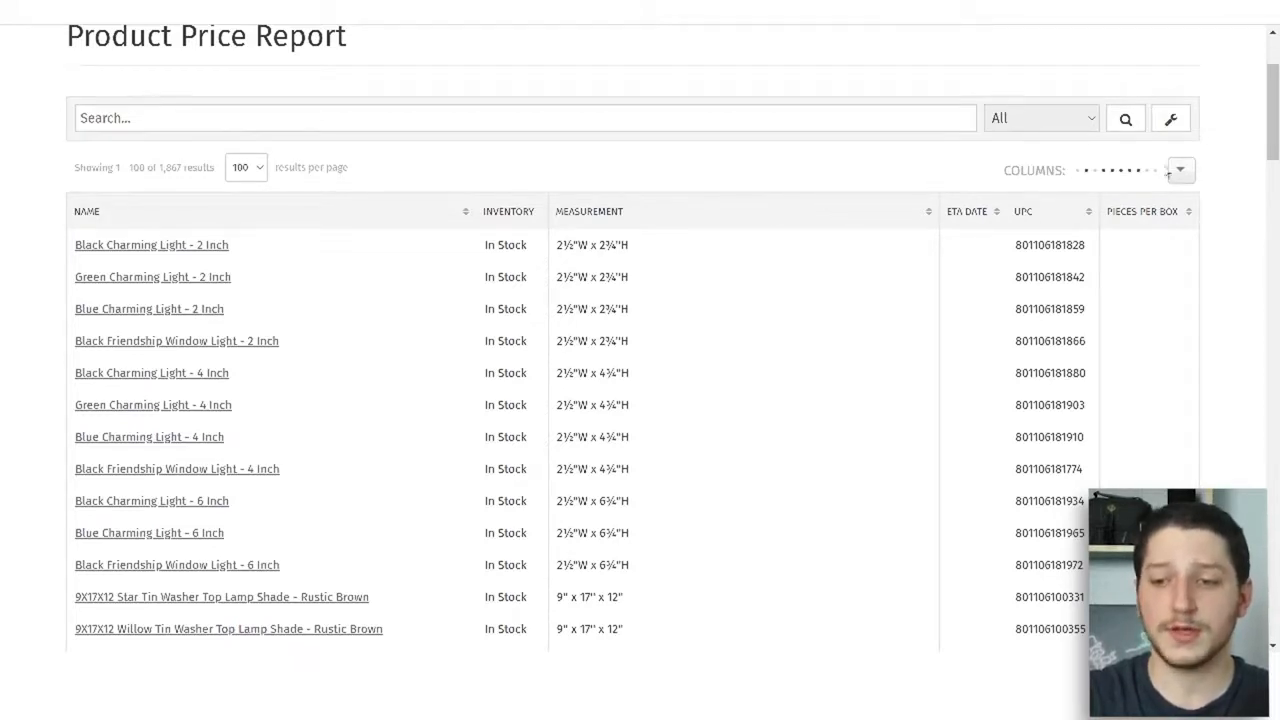
click(1179, 171)
click(1122, 213)
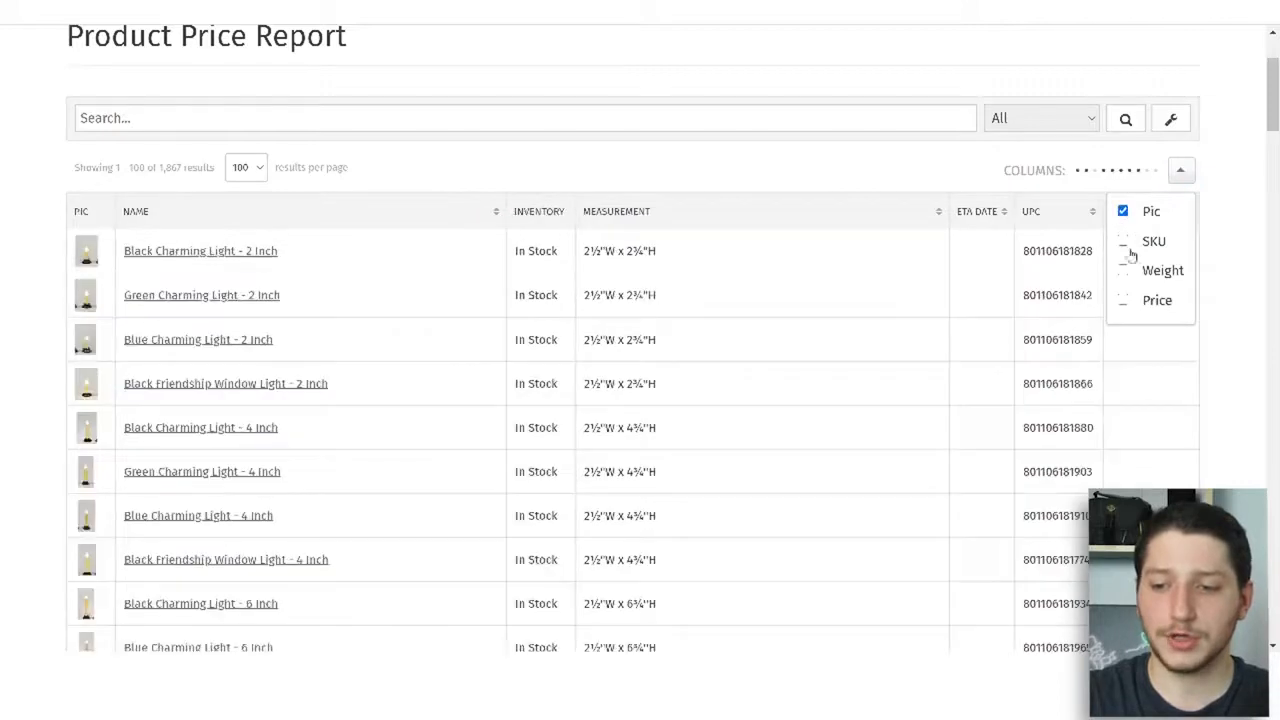
click(1124, 243)
click(1125, 271)
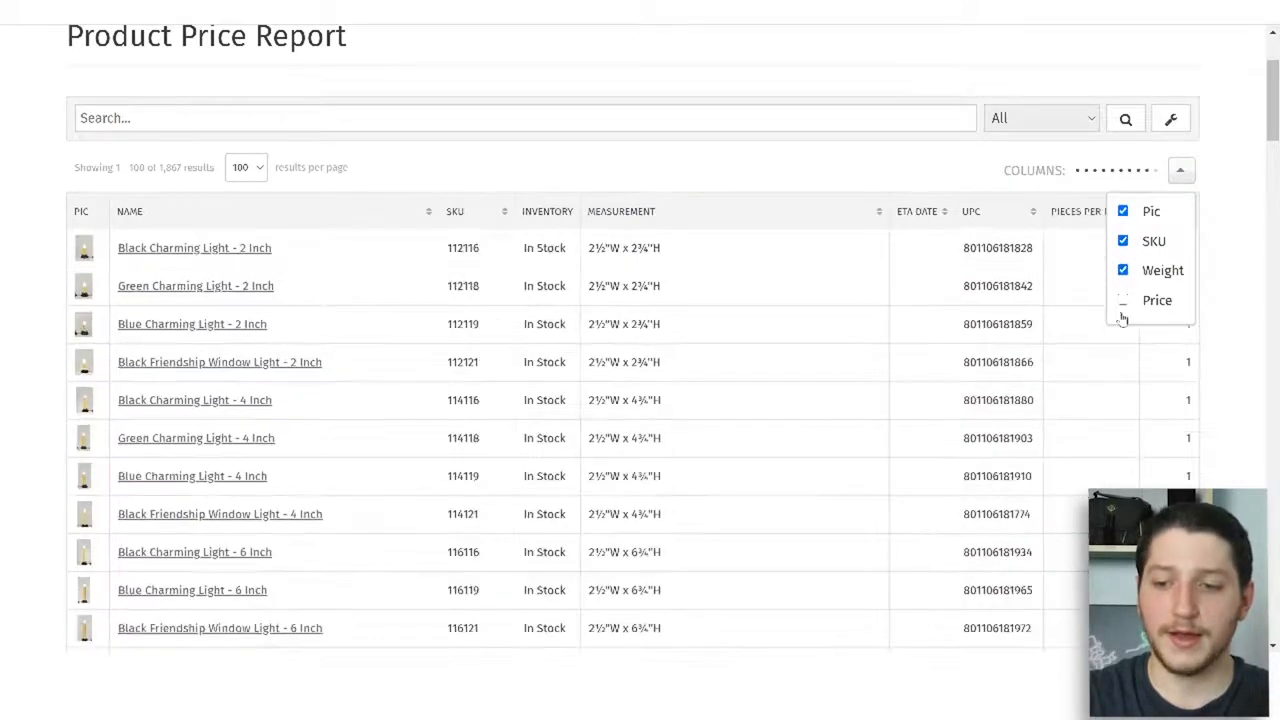
click(1123, 302)
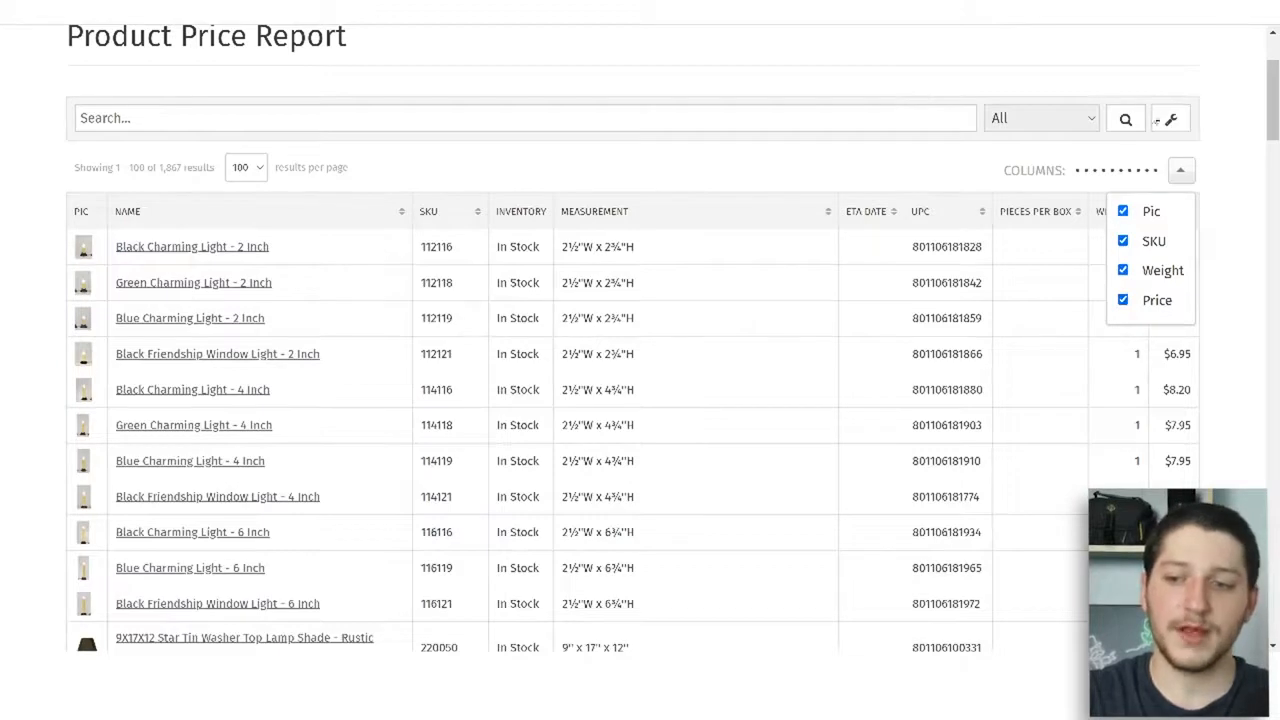
click(1170, 118)
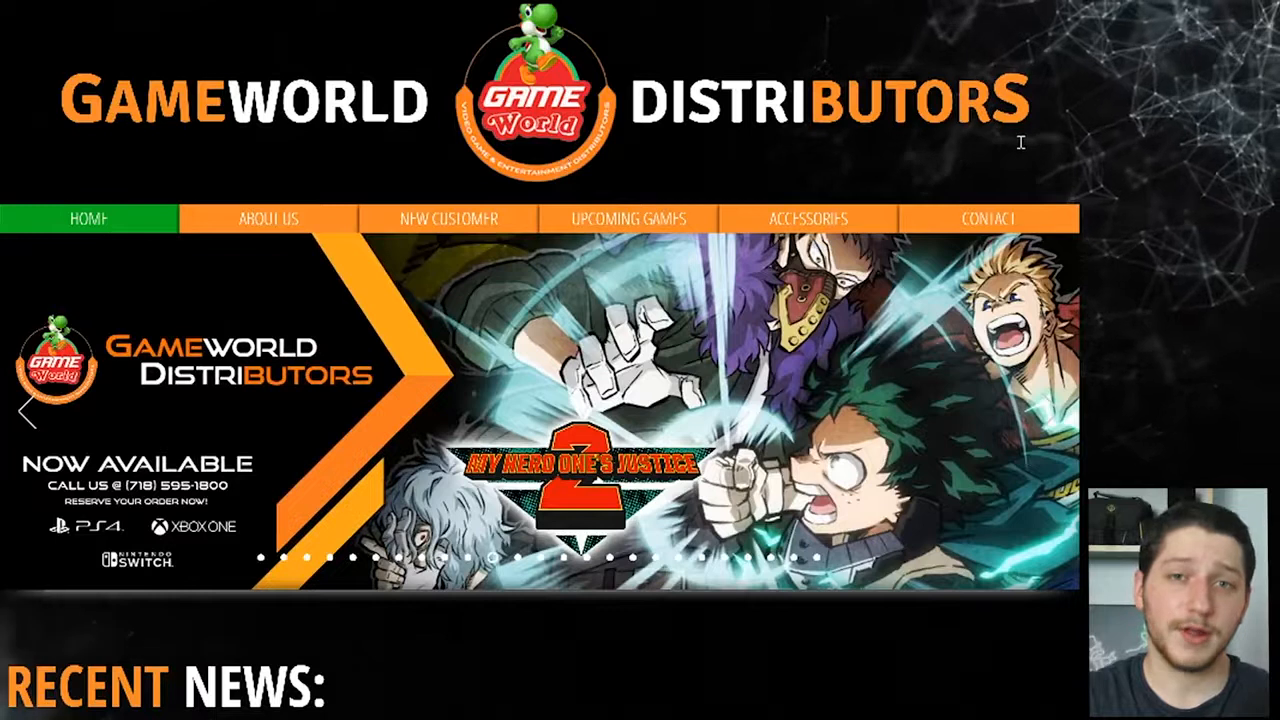
mouse_move(826, 221)
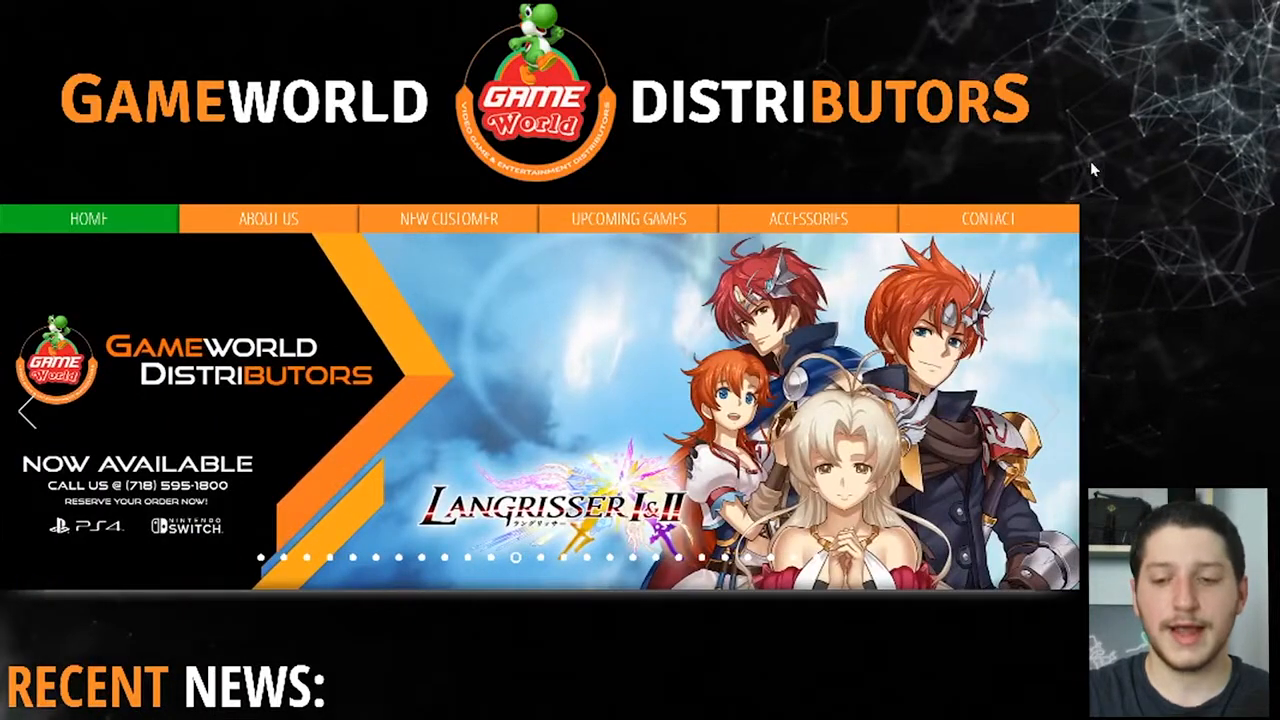
scroll(1092, 168, down, 2)
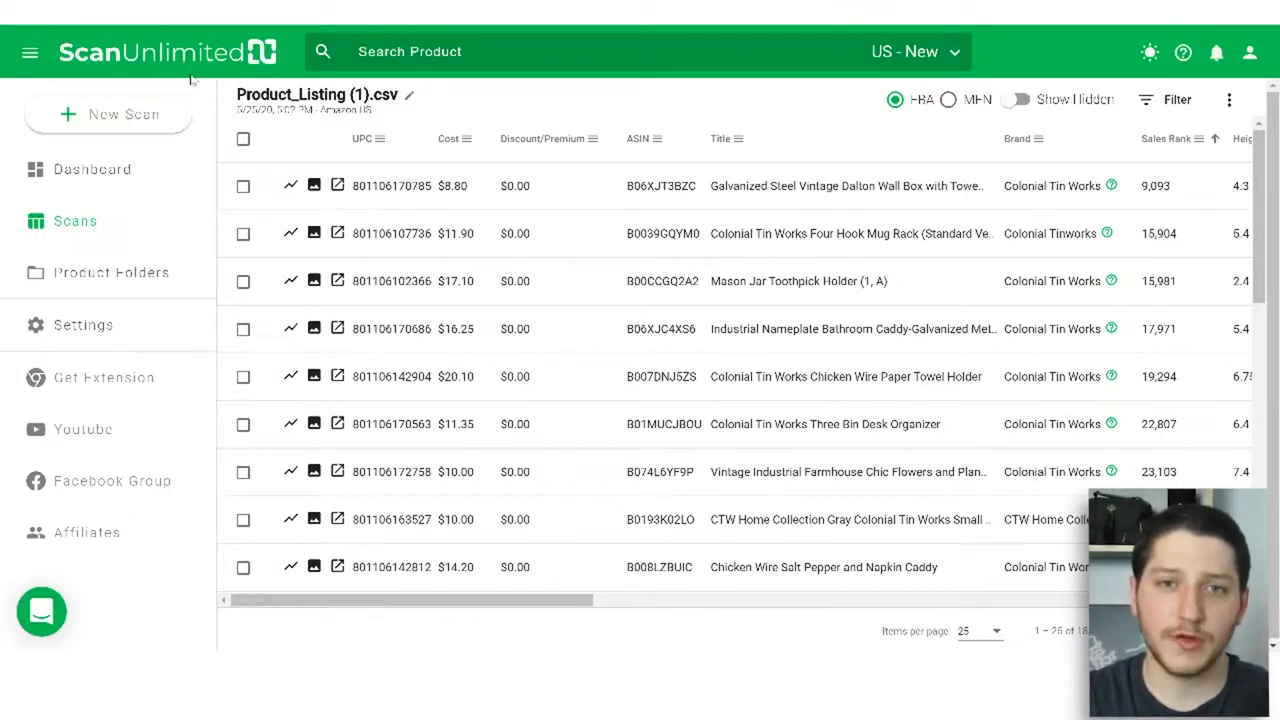
Step: View the file upload dialog for a new scan in ScanUnlimited and close it without uploading anything
click(137, 116)
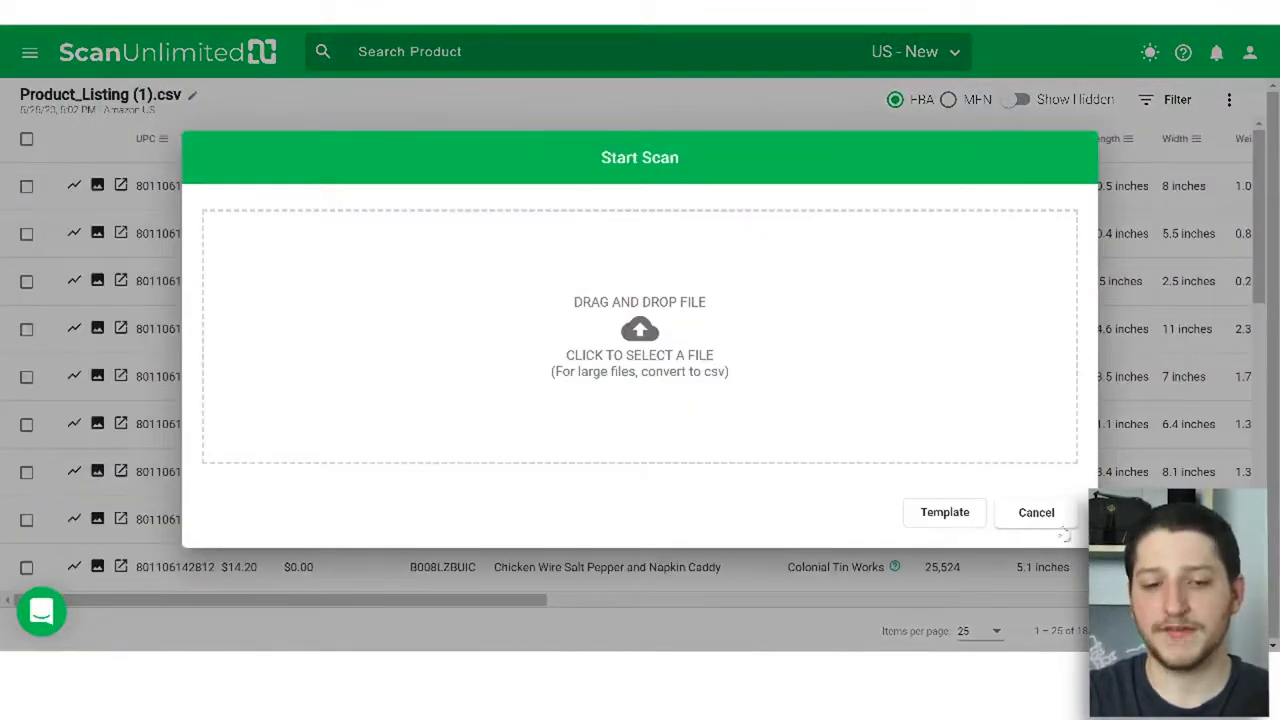
click(1052, 521)
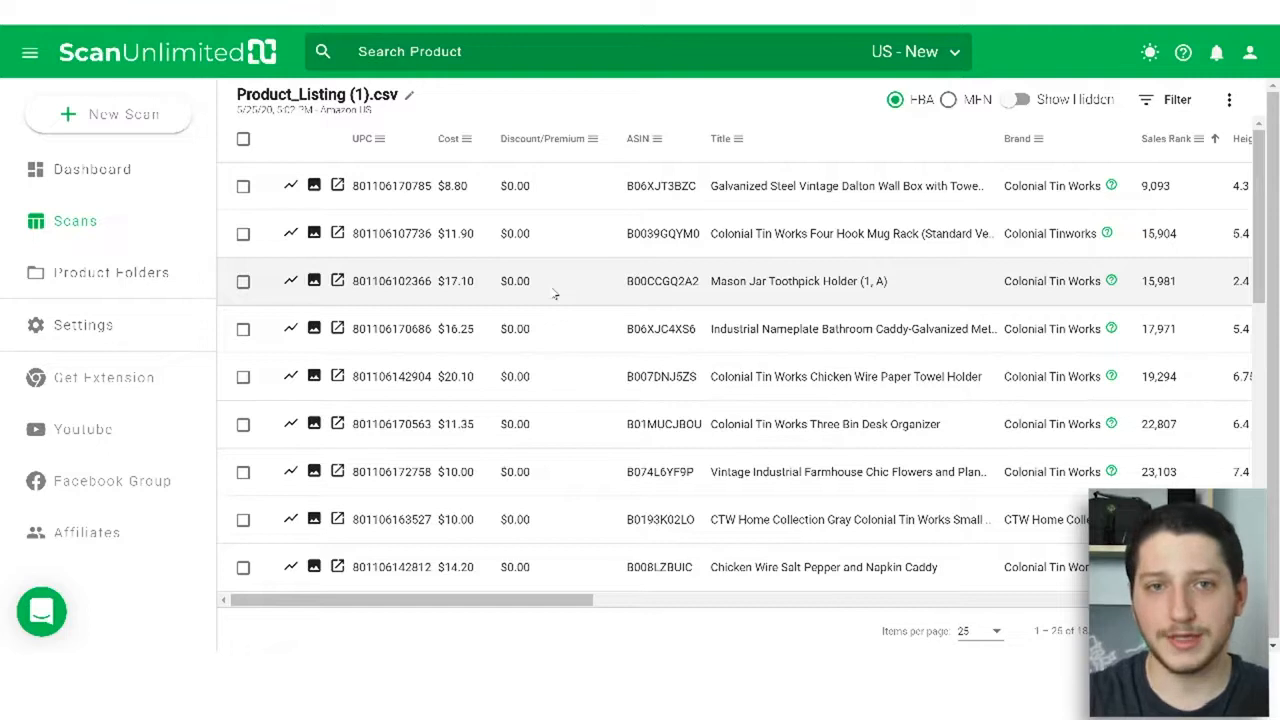
Step: Set the scan results of Product_Listing (1).csv to show 100 items per page
drag(486, 600, 982, 605)
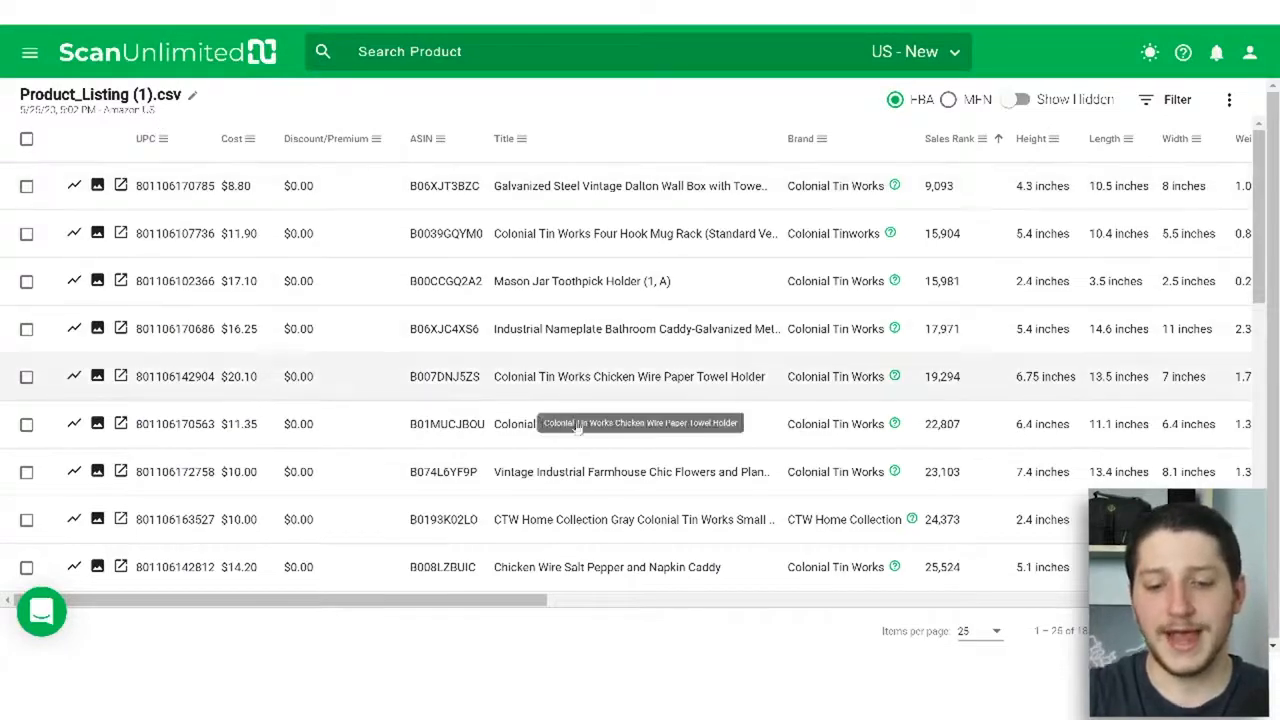
click(990, 631)
click(982, 620)
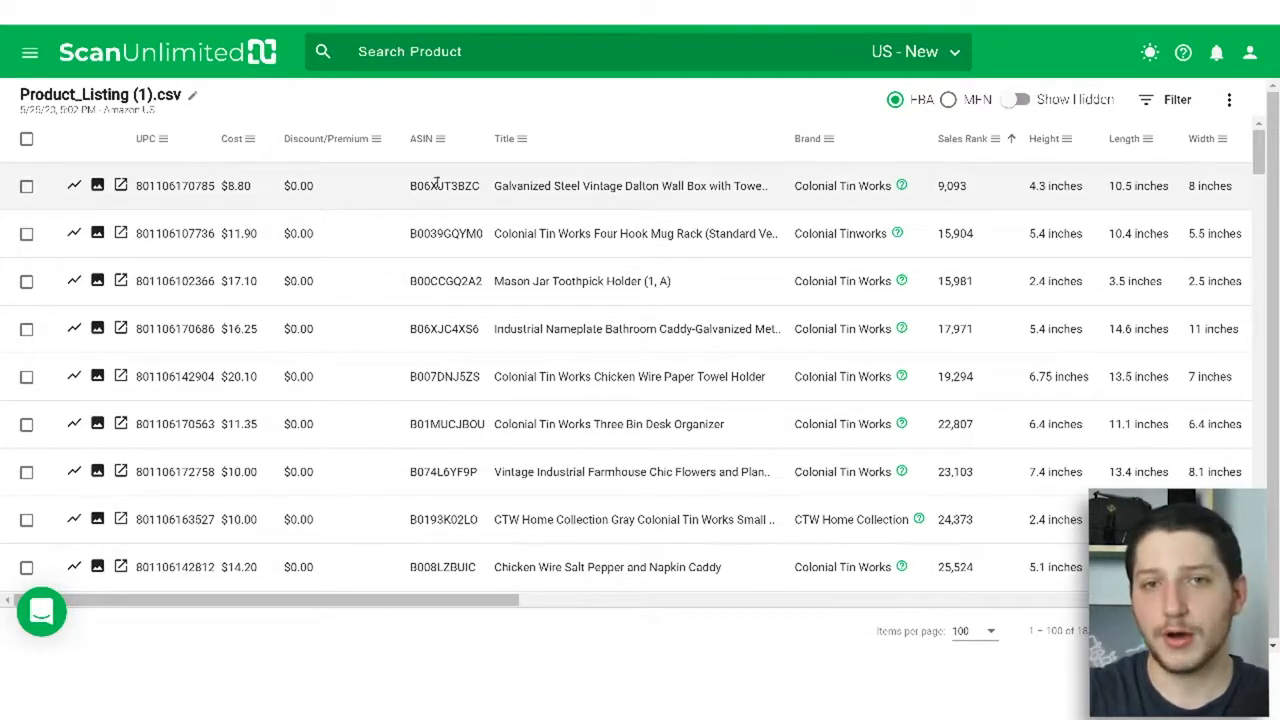
Step: Review the scan settings for prep fee, currency and discount/premium percentage, and close them without saving
click(1229, 101)
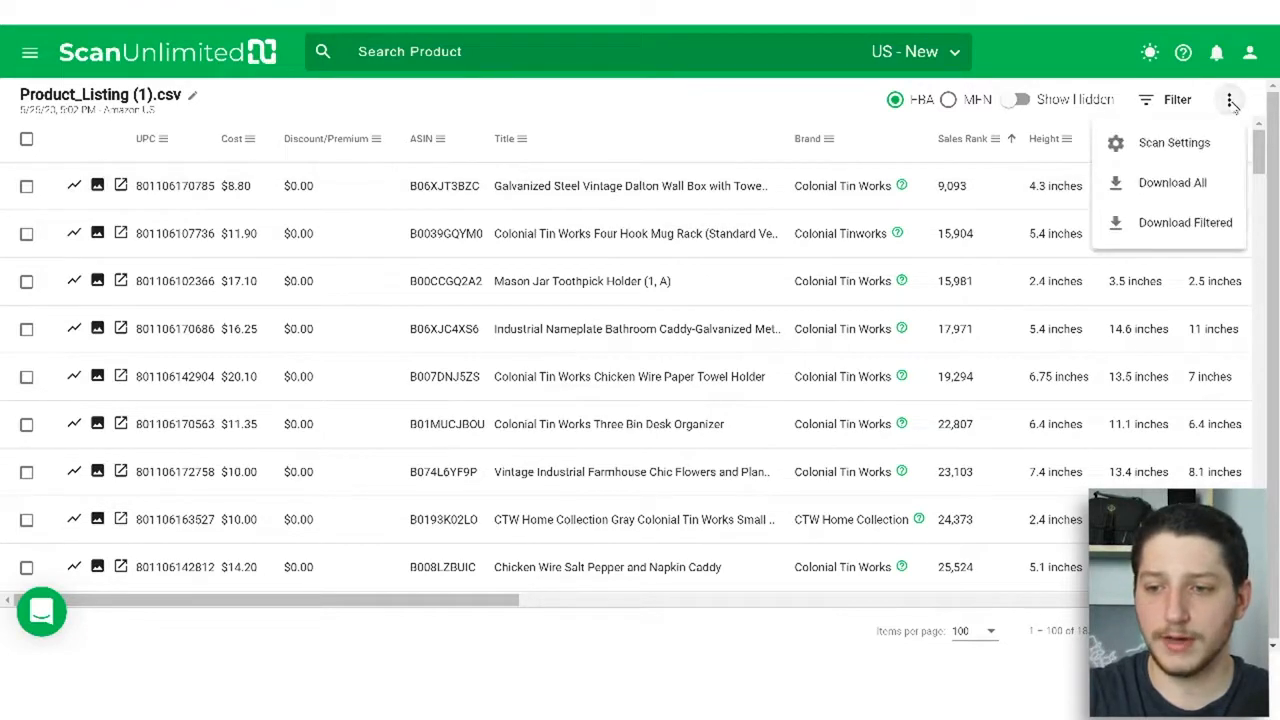
click(1176, 145)
click(697, 375)
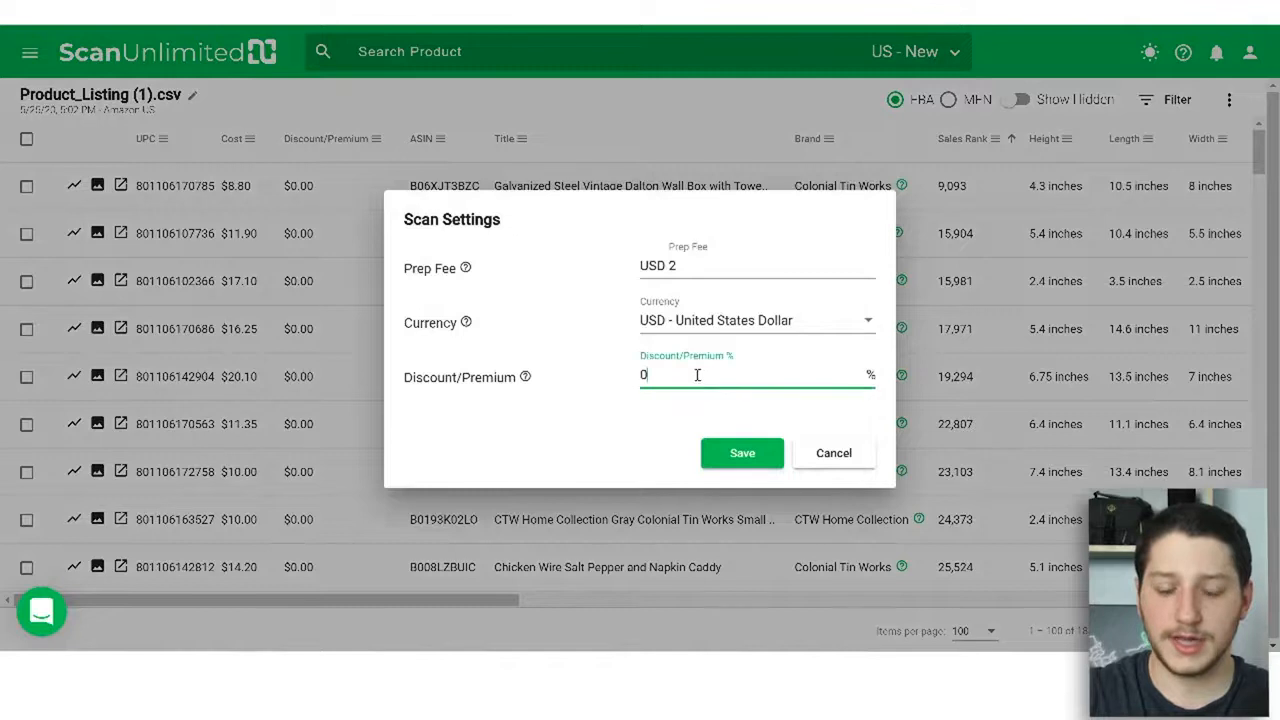
drag(689, 376, 643, 379)
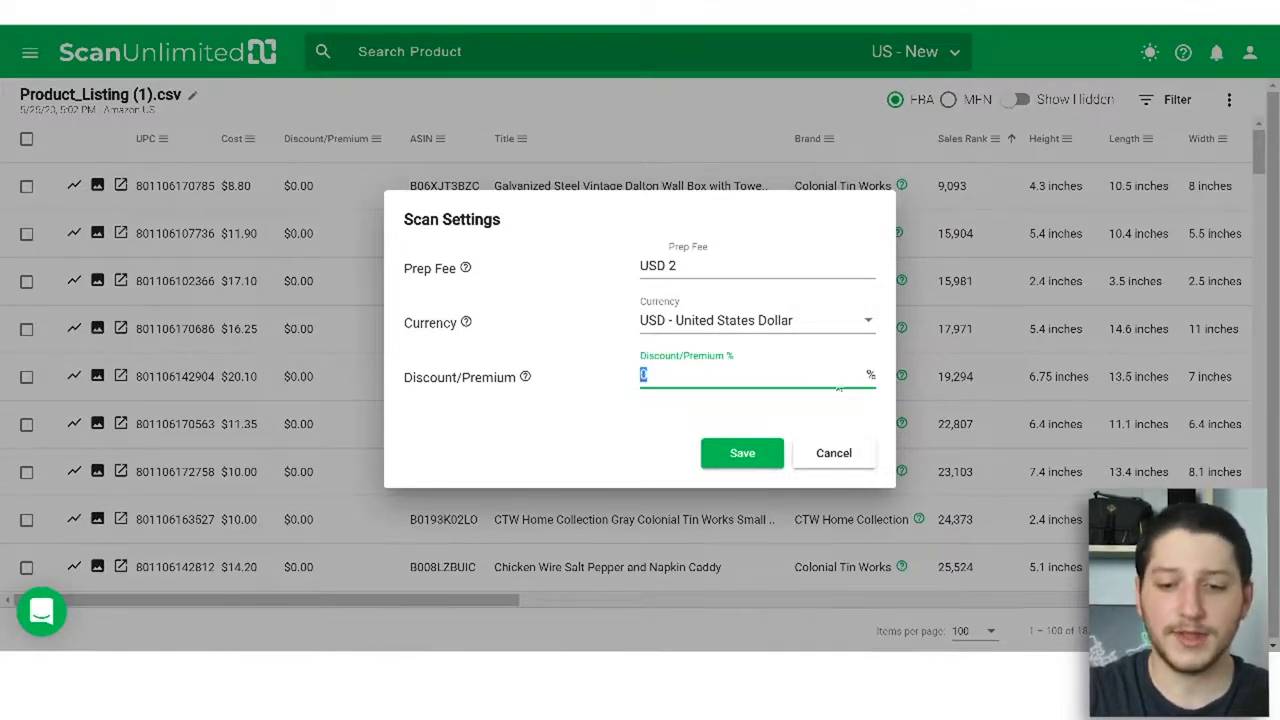
click(836, 455)
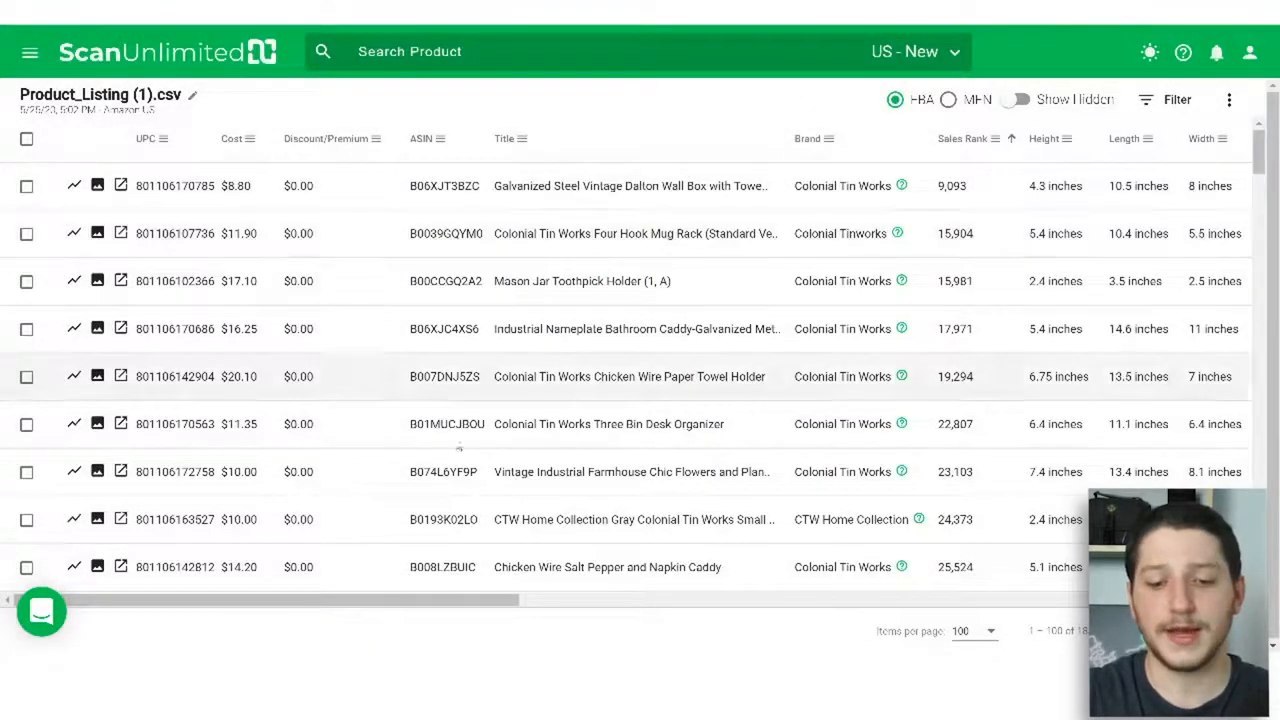
Step: View the price and sales rank history chart of the Galvanized Steel Vintage Dalton Wall Box
drag(326, 601, 89, 604)
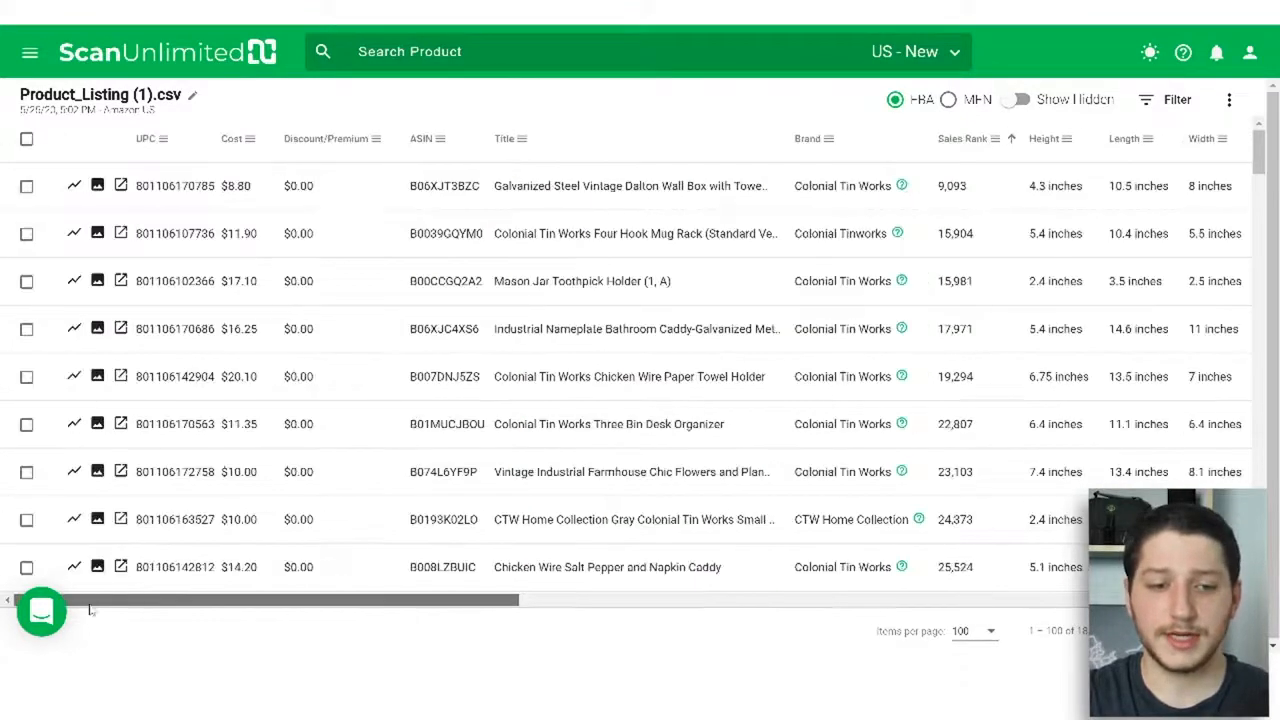
click(74, 186)
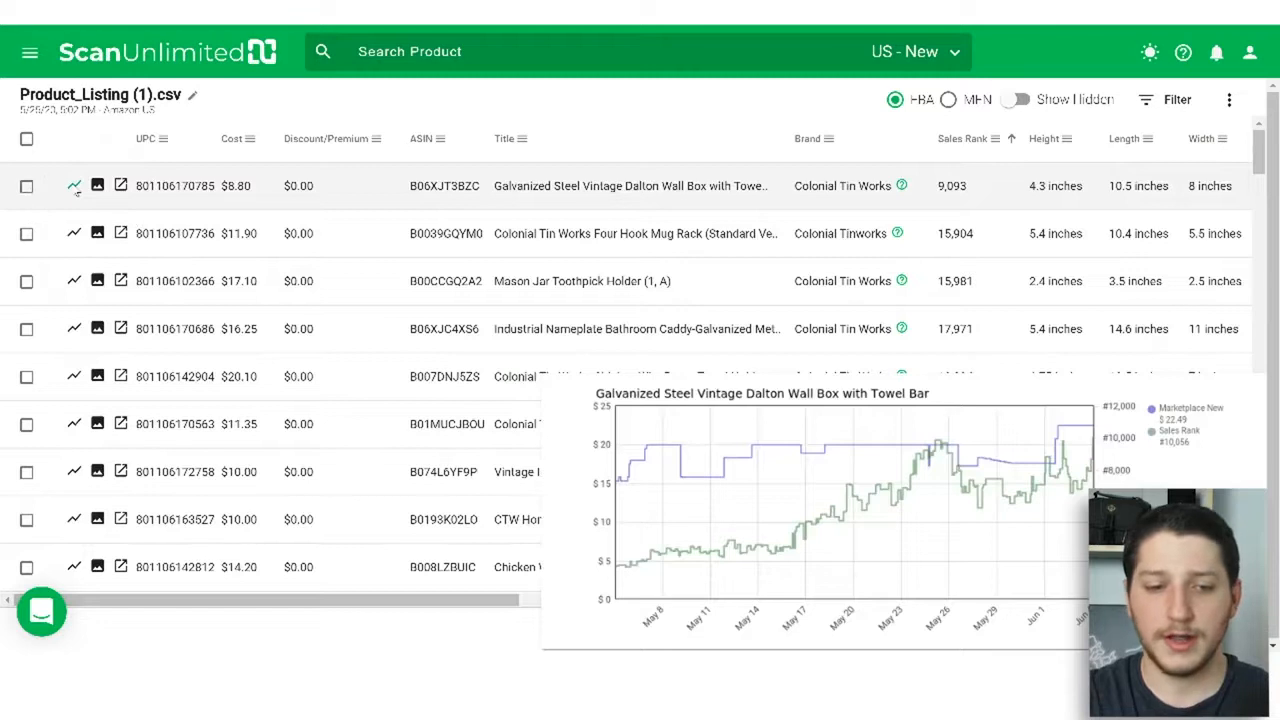
mouse_move(98, 186)
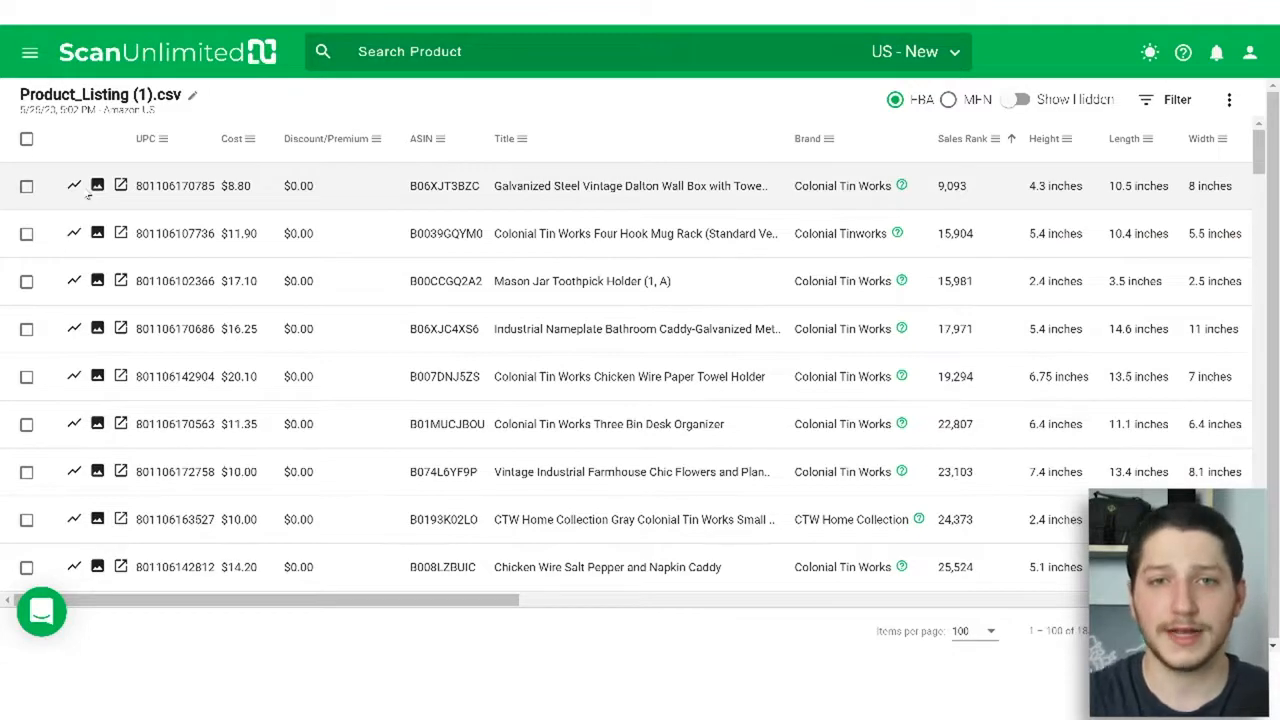
Step: Look through the scan result columns from brand and sales rank across to the fees, net profit and ROI
scroll(560, 320, right, 5)
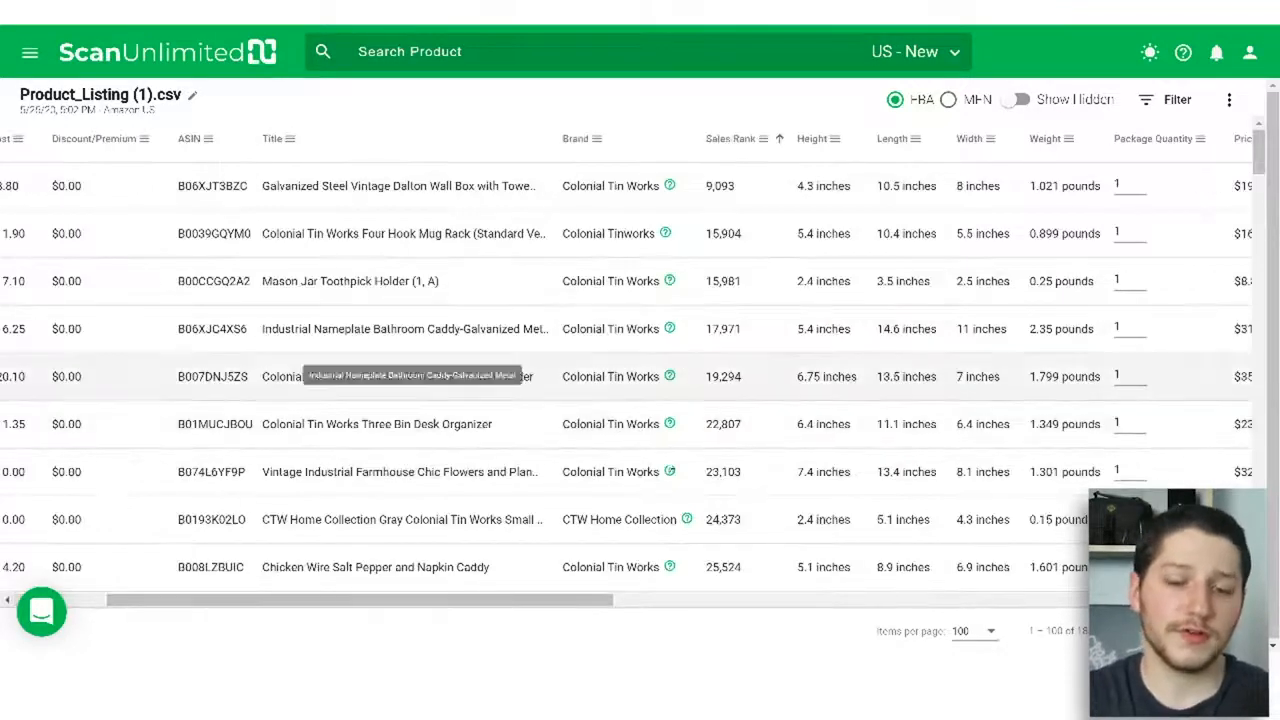
drag(550, 601, 607, 603)
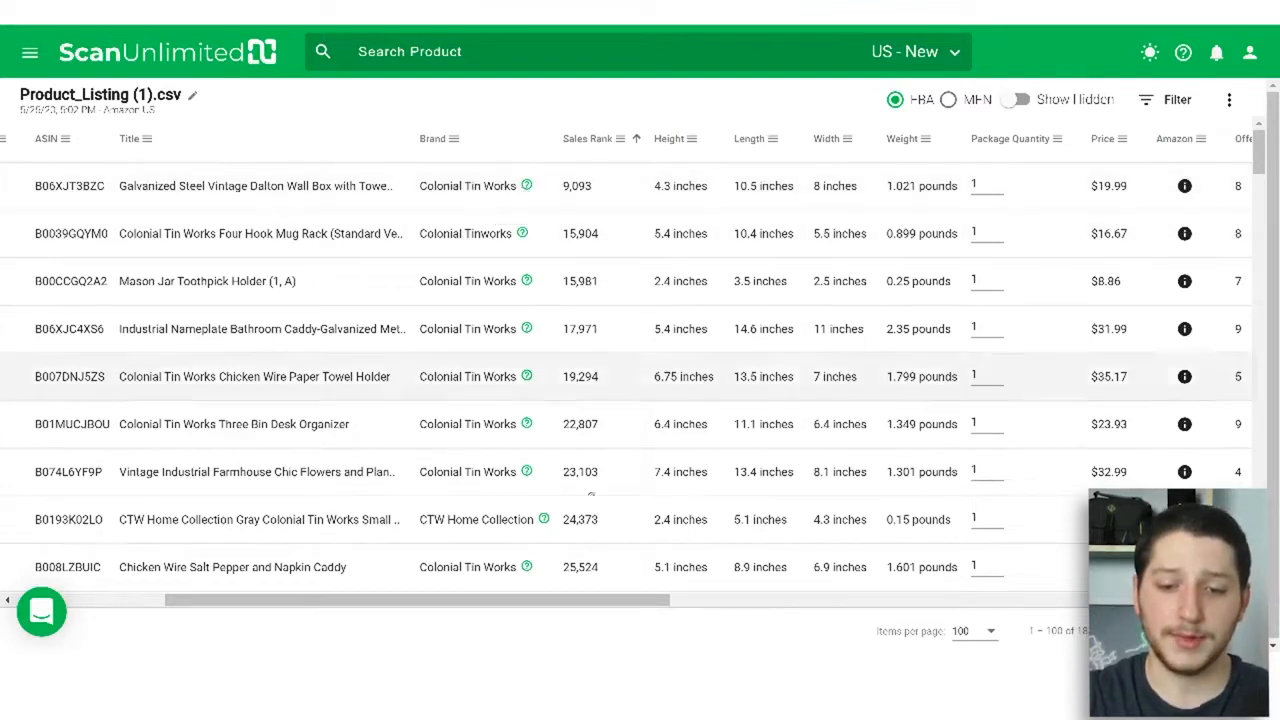
drag(395, 612, 1038, 610)
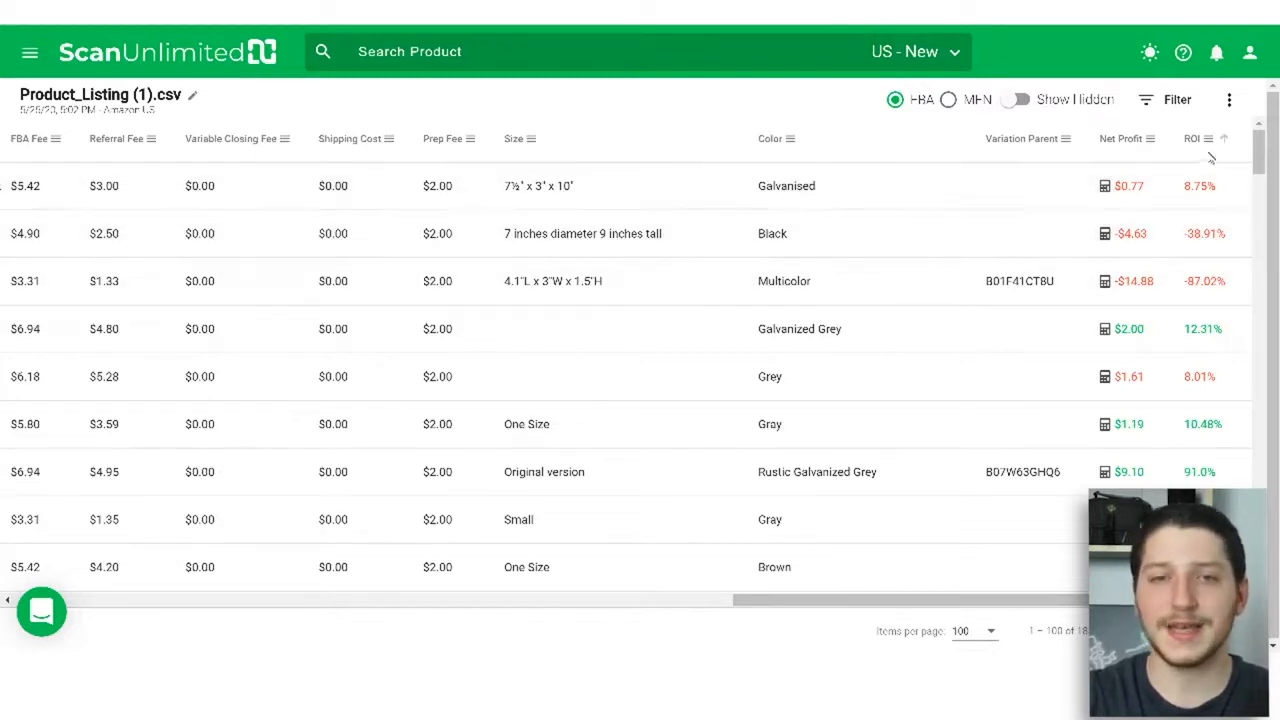
drag(1024, 600, 1045, 580)
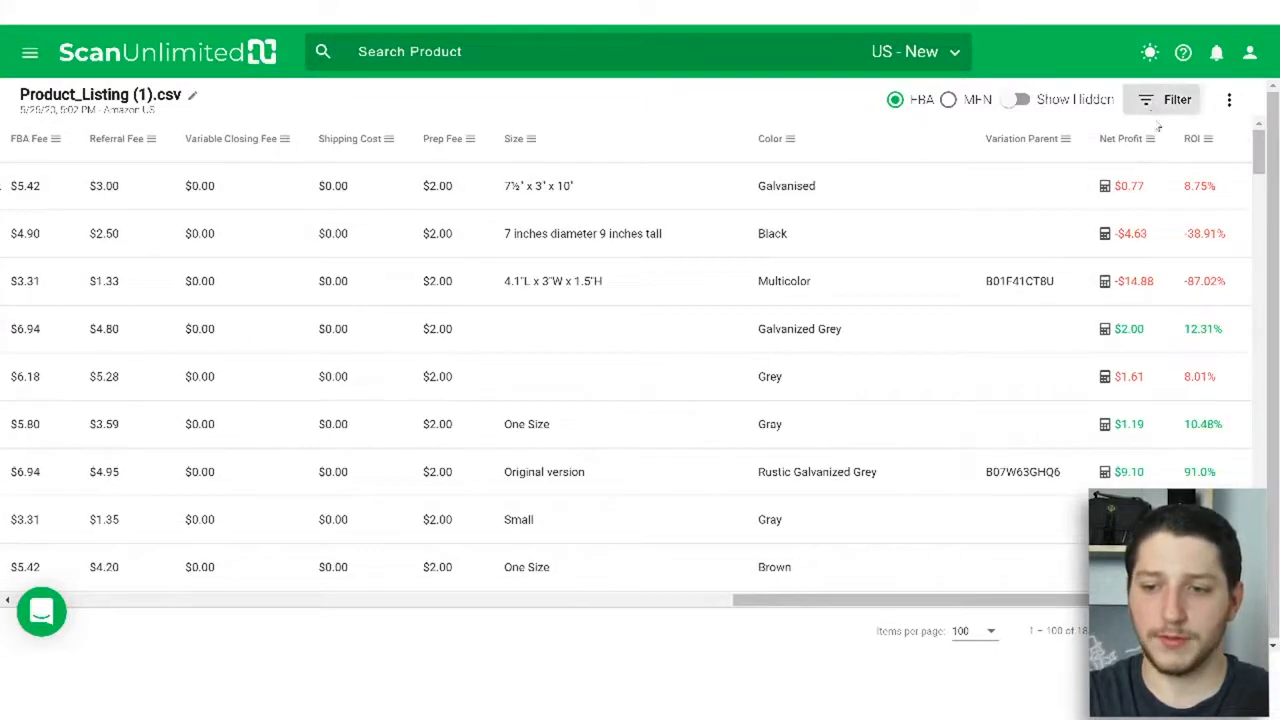
Step: Hide the Title, Package Height, Package Length and Package Width columns through the scan filters
click(1171, 99)
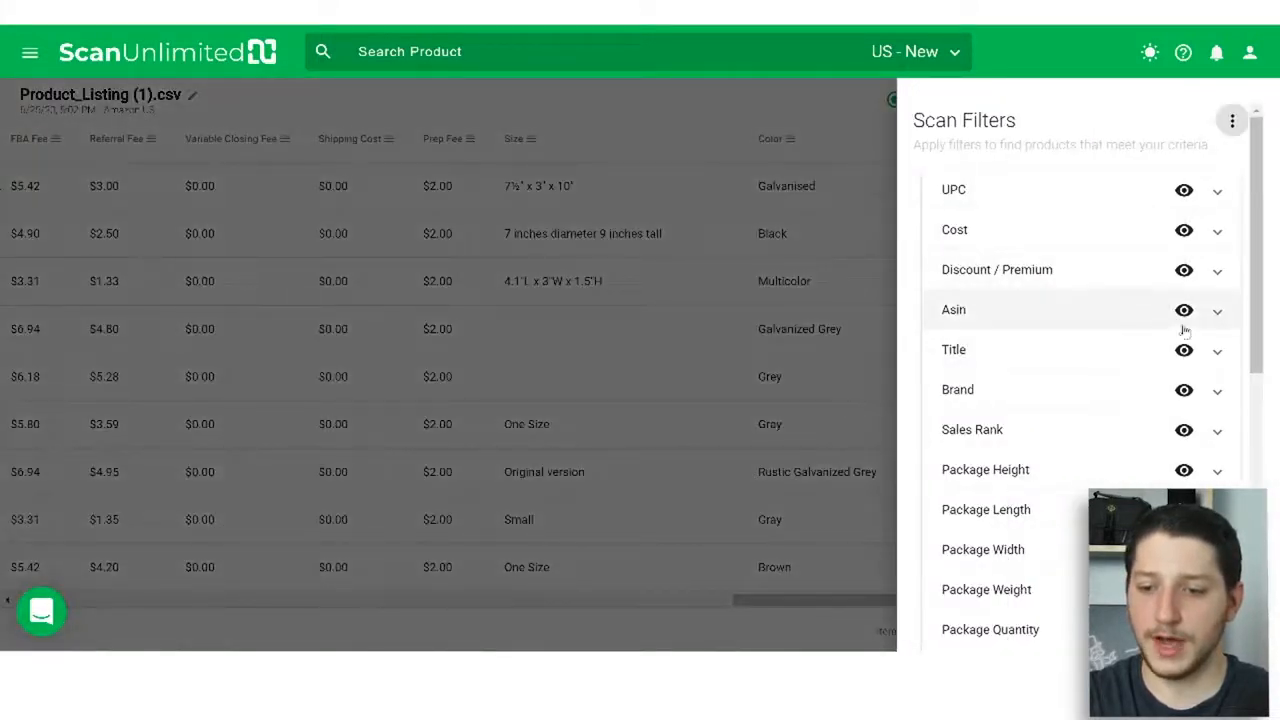
scroll(1168, 389, down, 3)
scroll(1151, 354, up, 3)
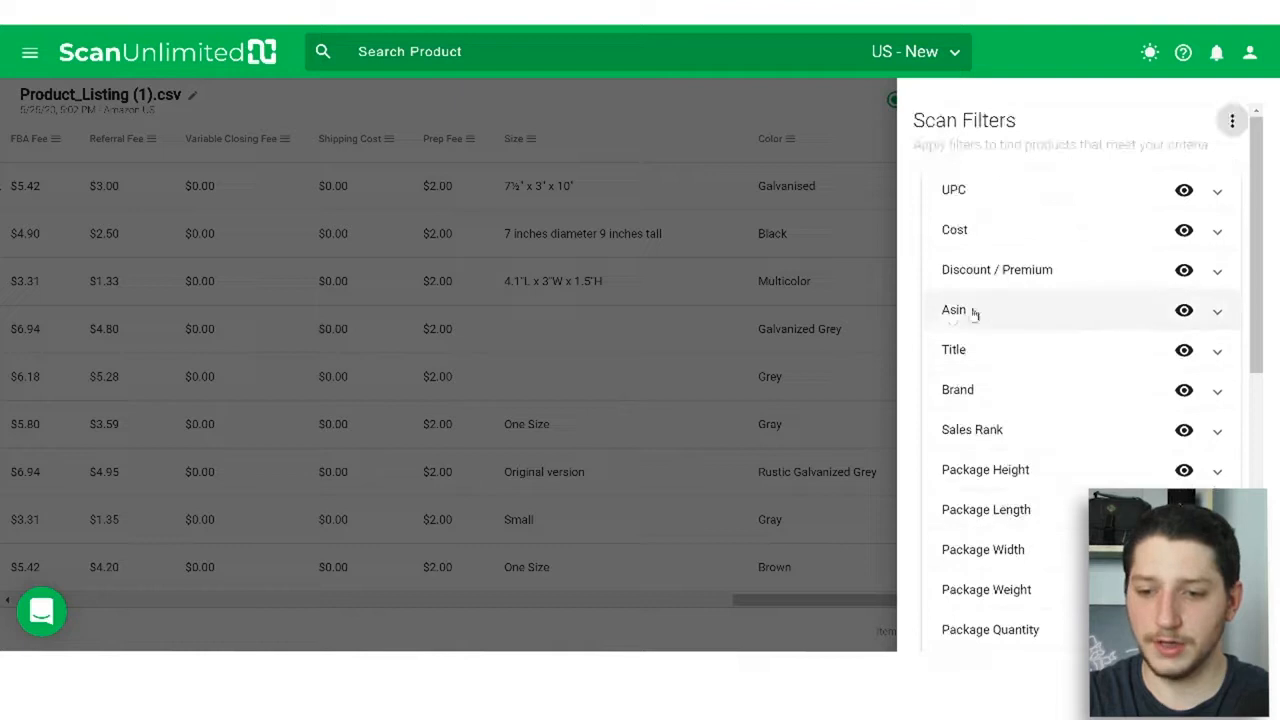
click(1184, 350)
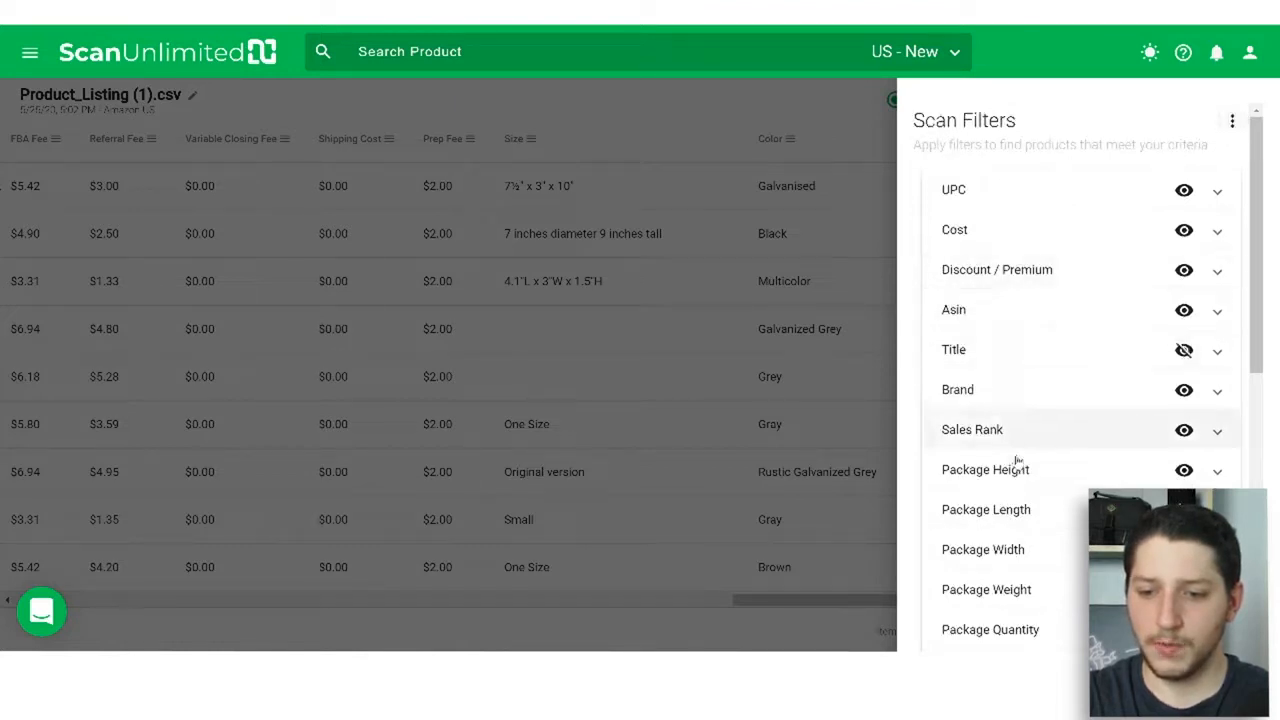
click(1184, 470)
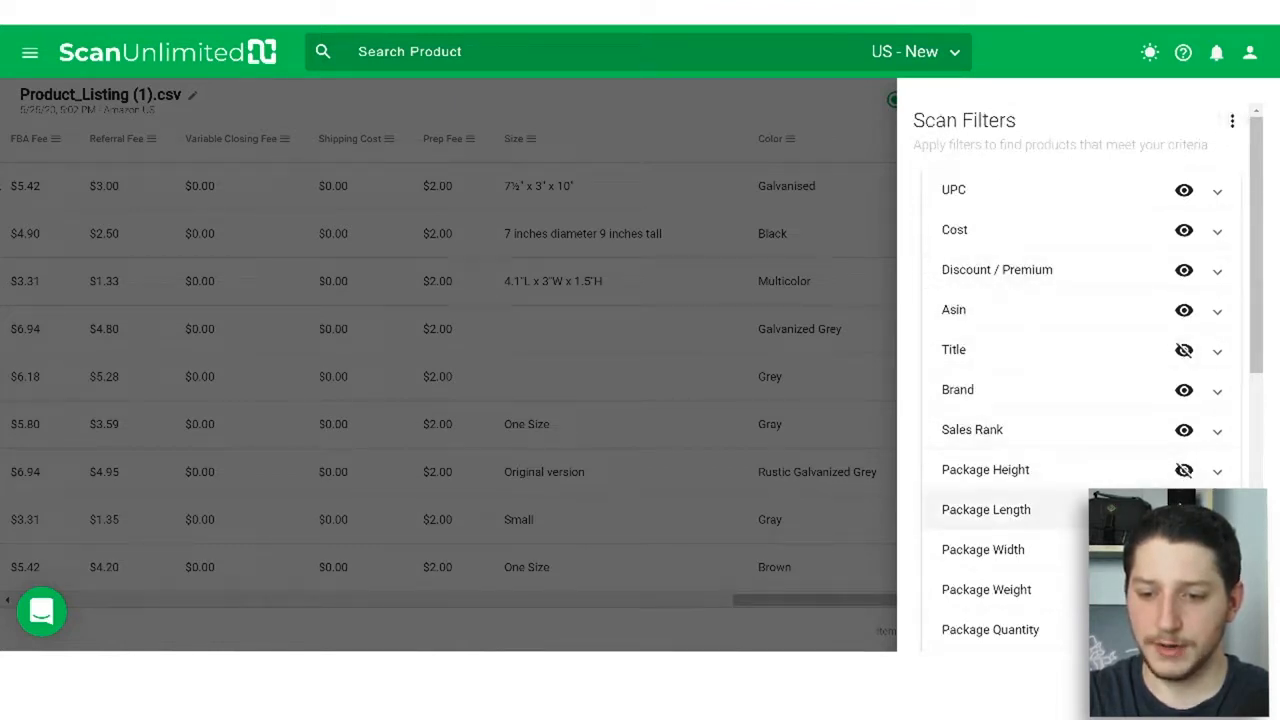
click(1184, 510)
click(1184, 550)
Step: Hide the Package Weight and Package Quantity columns too, check the remaining columns and close the scan filters
scroll(1150, 500, down, 3)
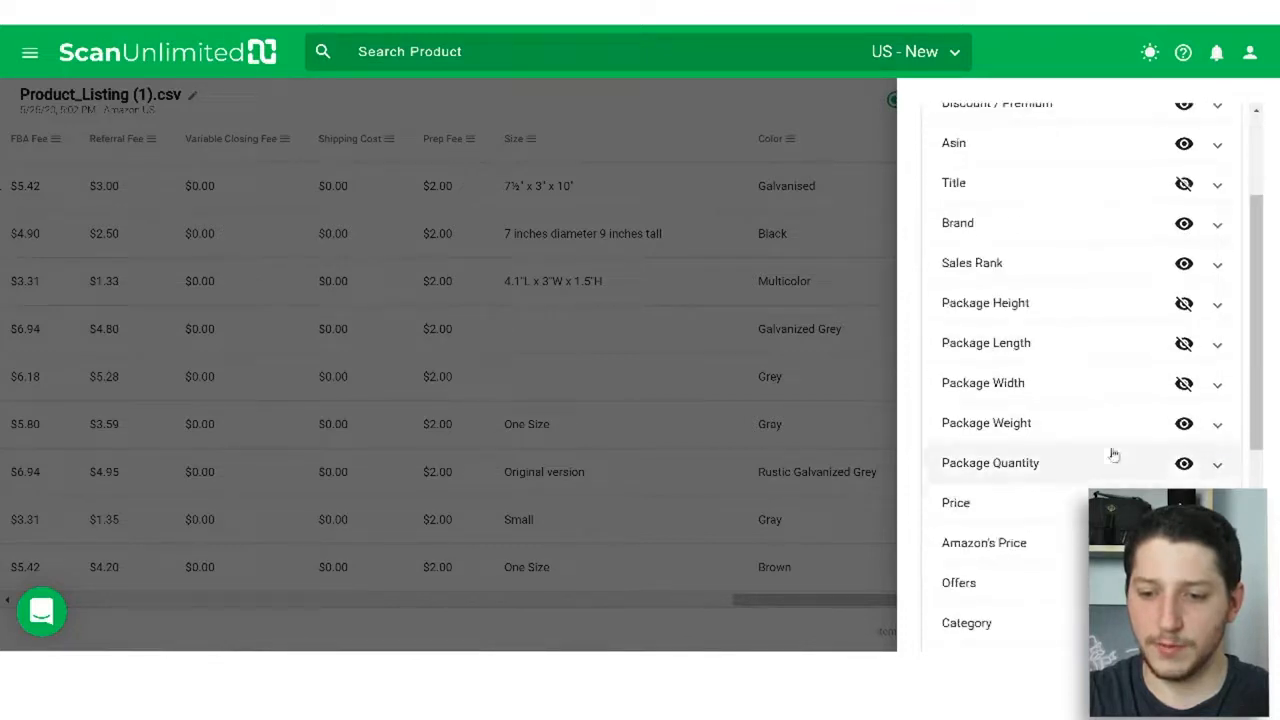
click(1185, 424)
click(1184, 464)
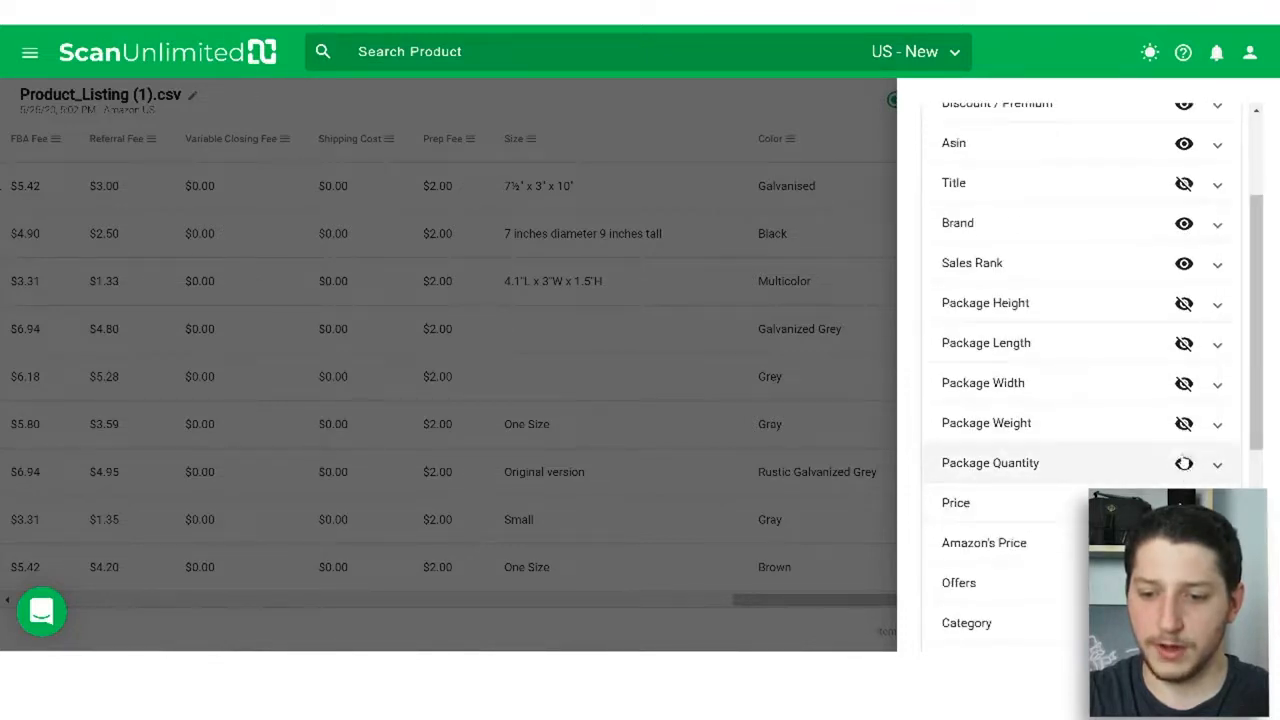
scroll(1005, 458, down, 5)
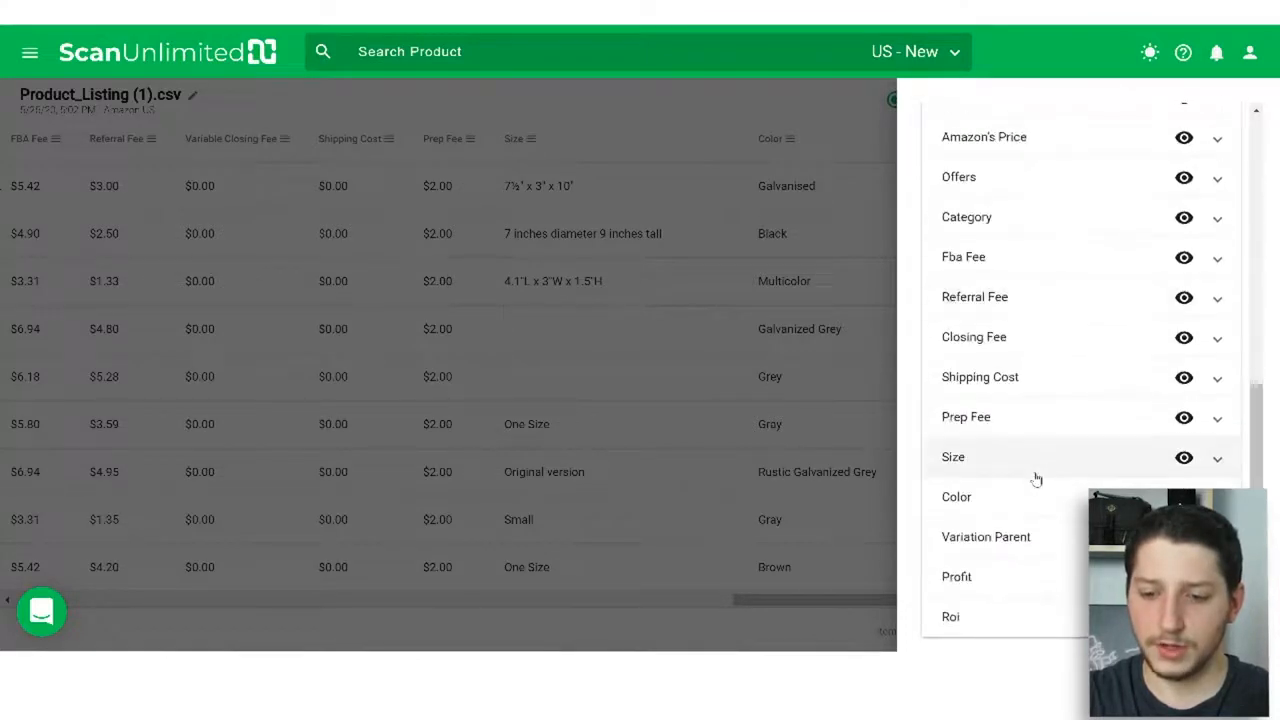
scroll(1023, 317, up, 3)
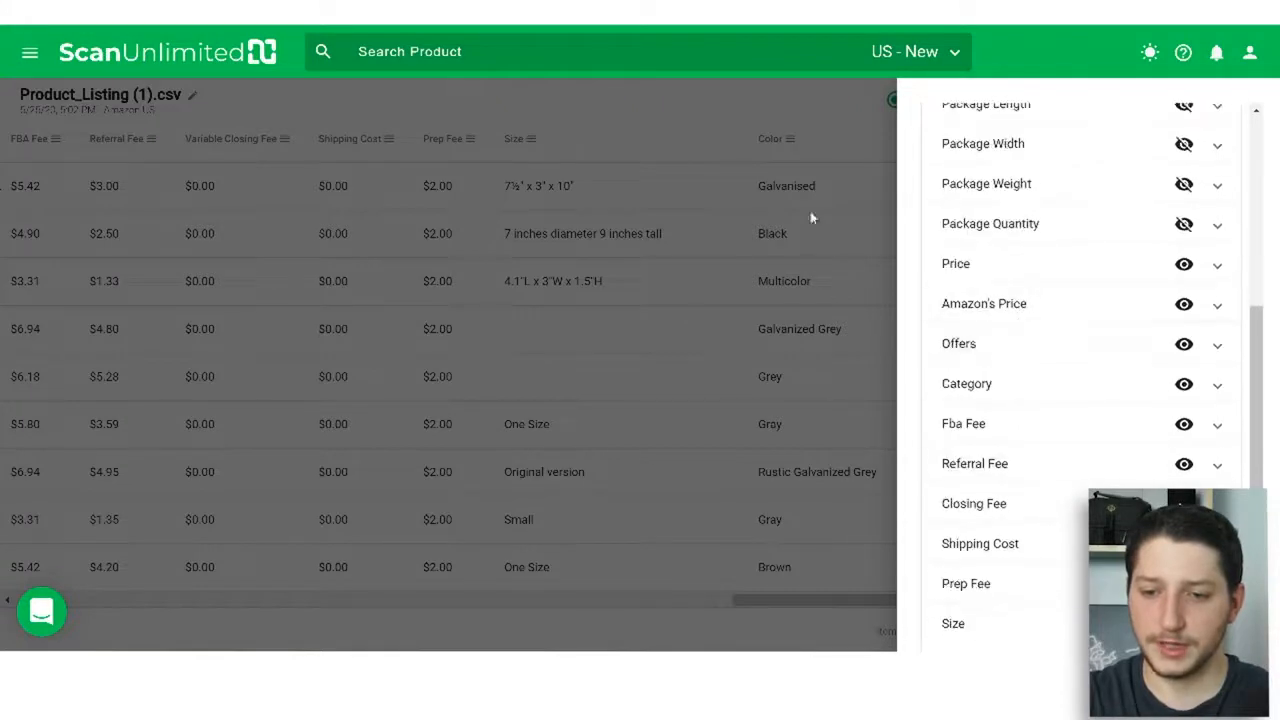
click(730, 114)
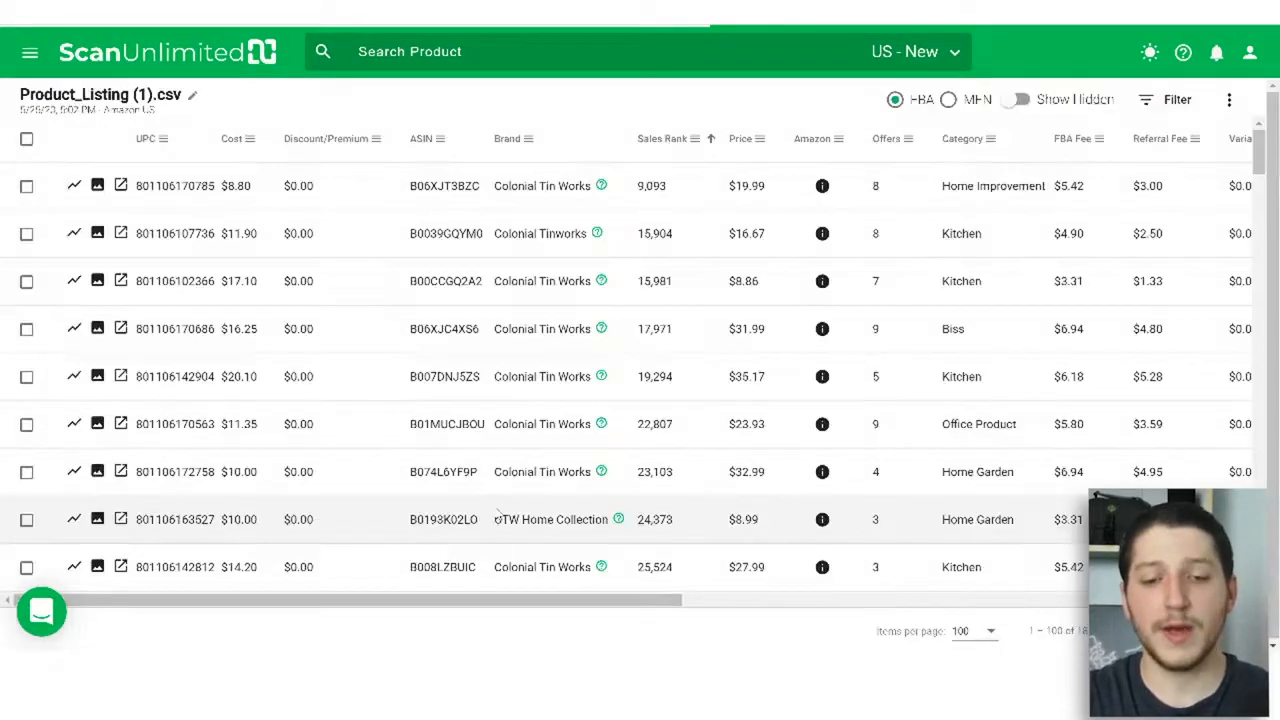
drag(455, 602, 401, 560)
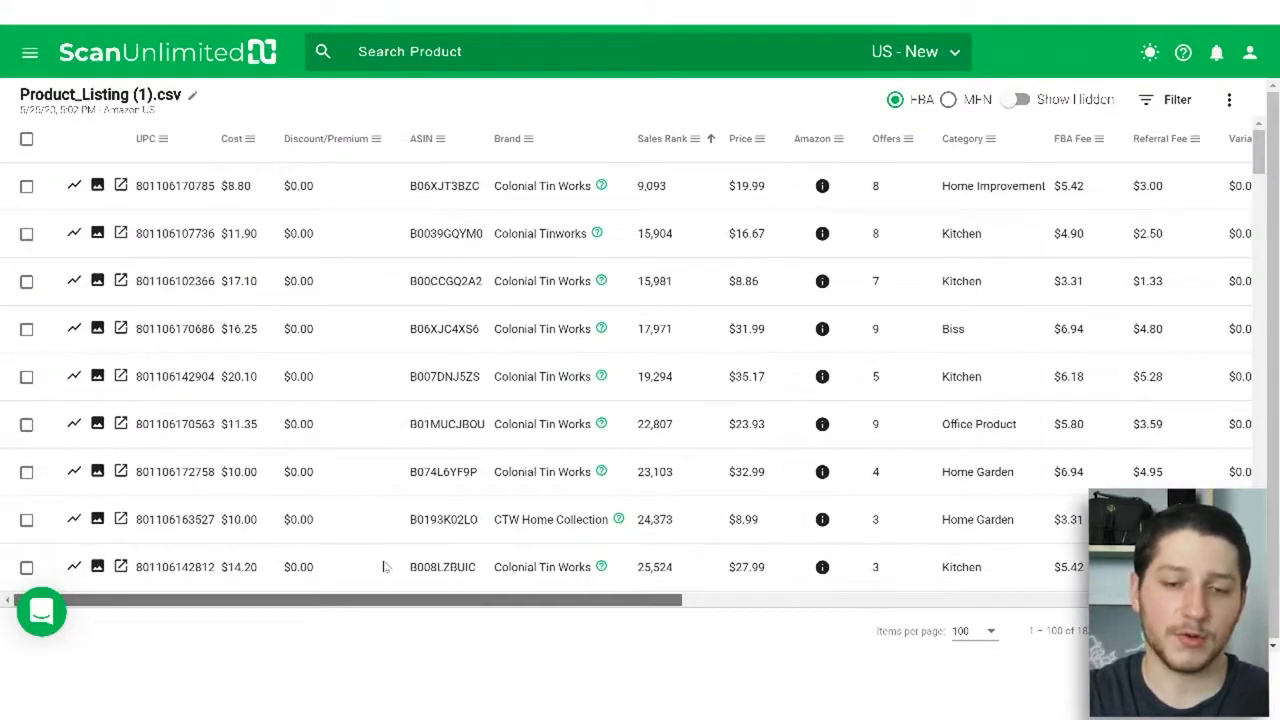
mouse_move(385, 567)
mouse_down()
mouse_move(487, 572)
mouse_move(369, 574)
mouse_up()
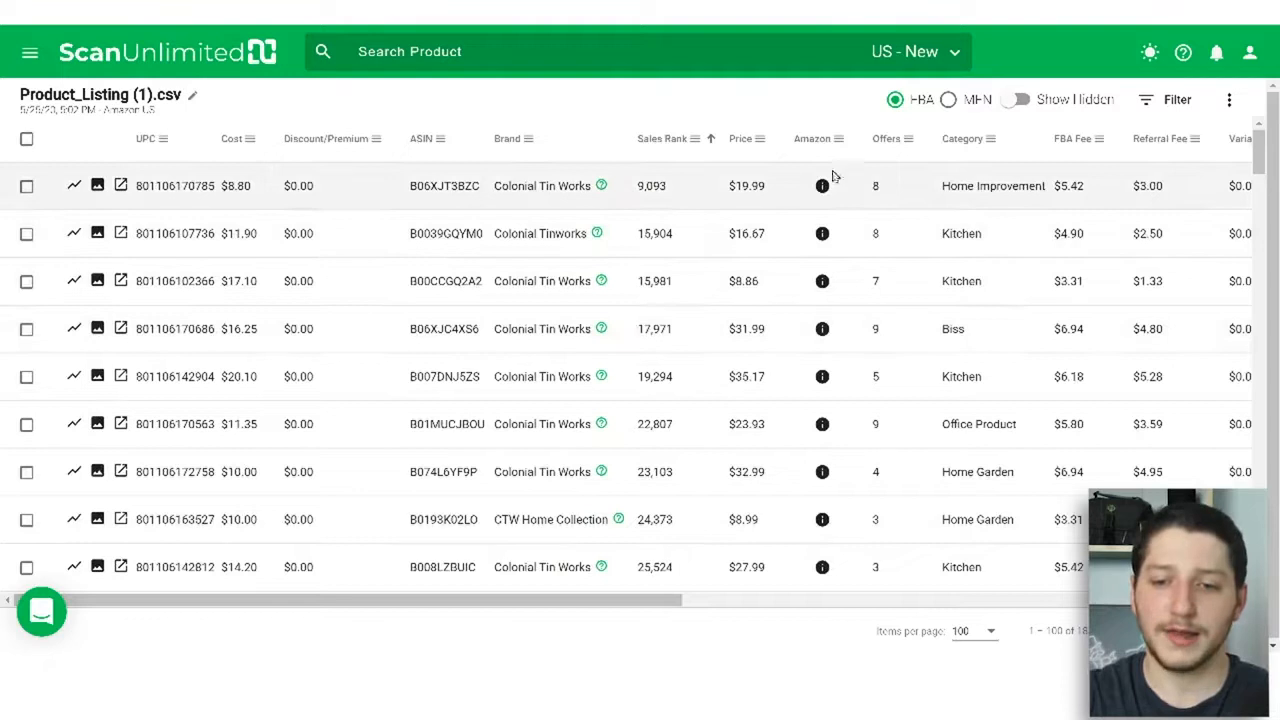
Step: Add a Sales Rank filter for values less than or equal to 1500000
click(694, 140)
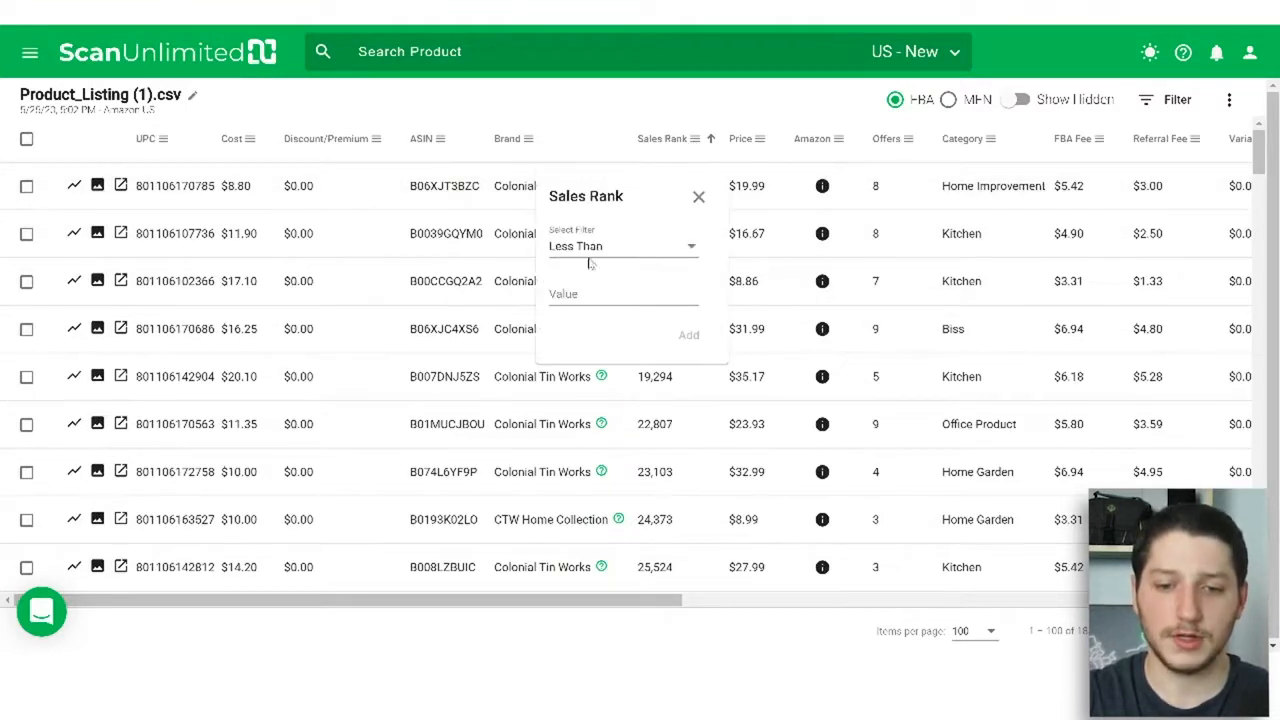
click(603, 247)
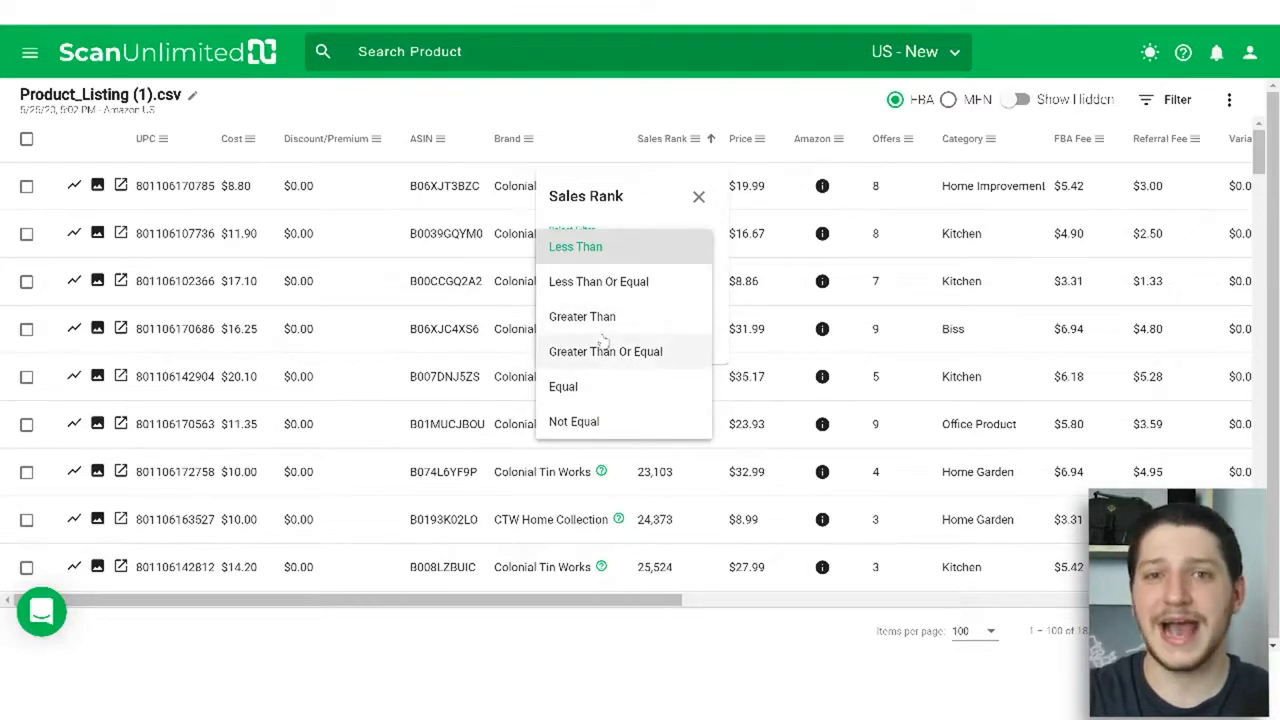
click(619, 286)
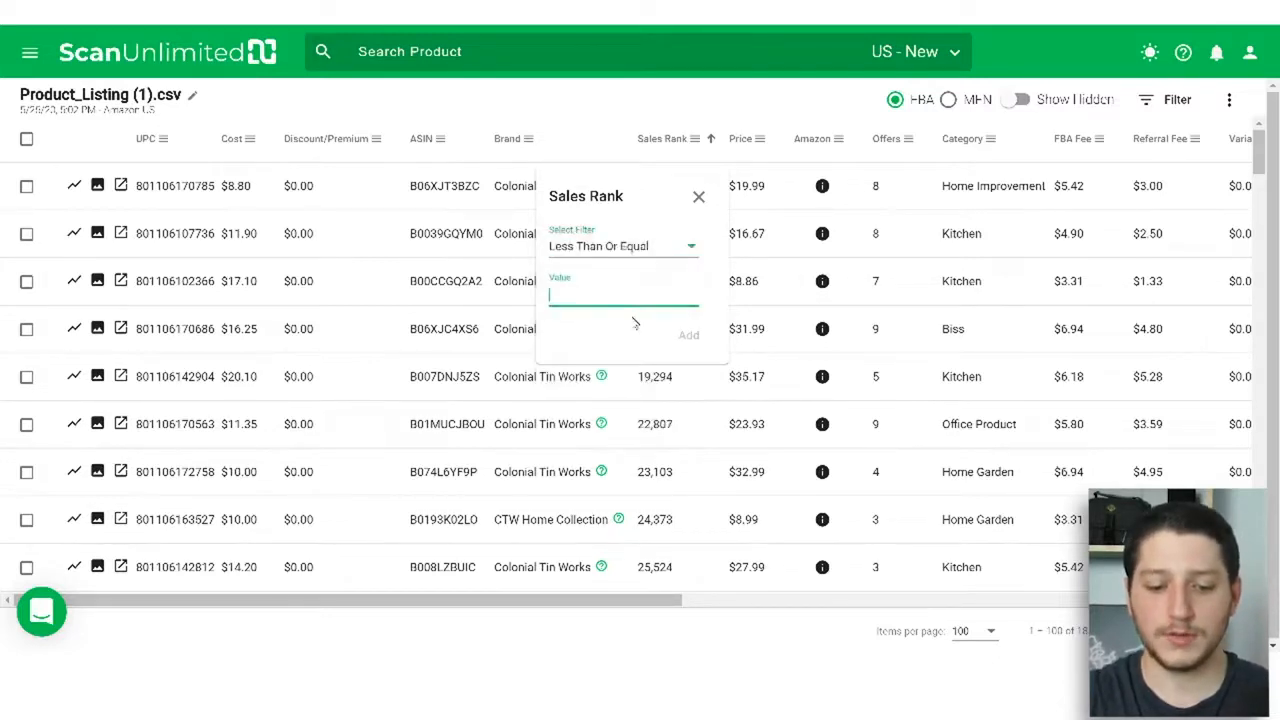
text(150)
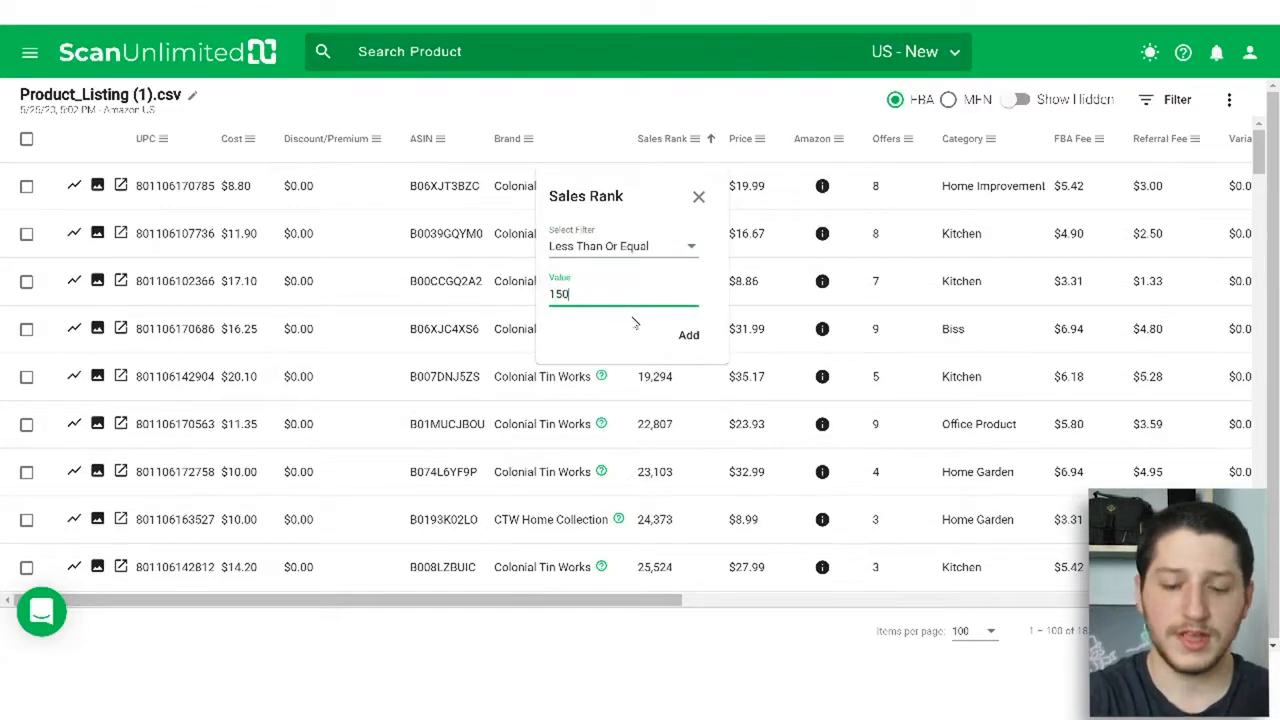
text(0000)
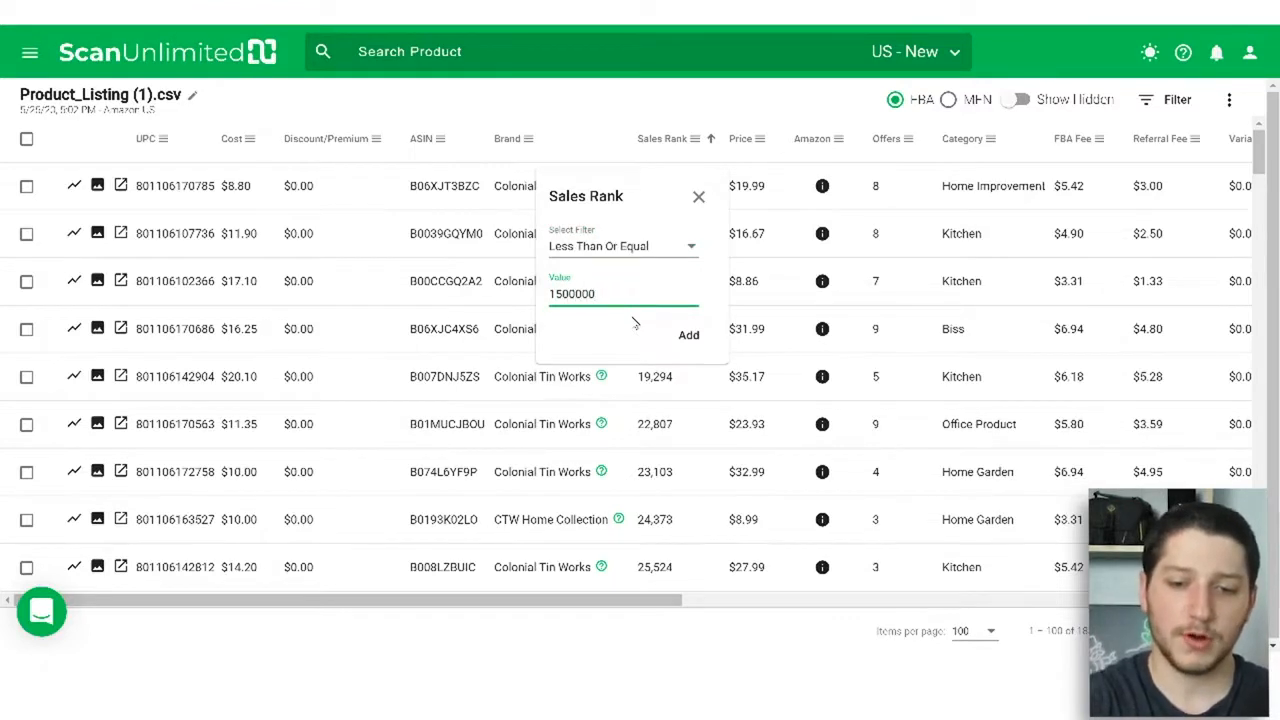
click(684, 338)
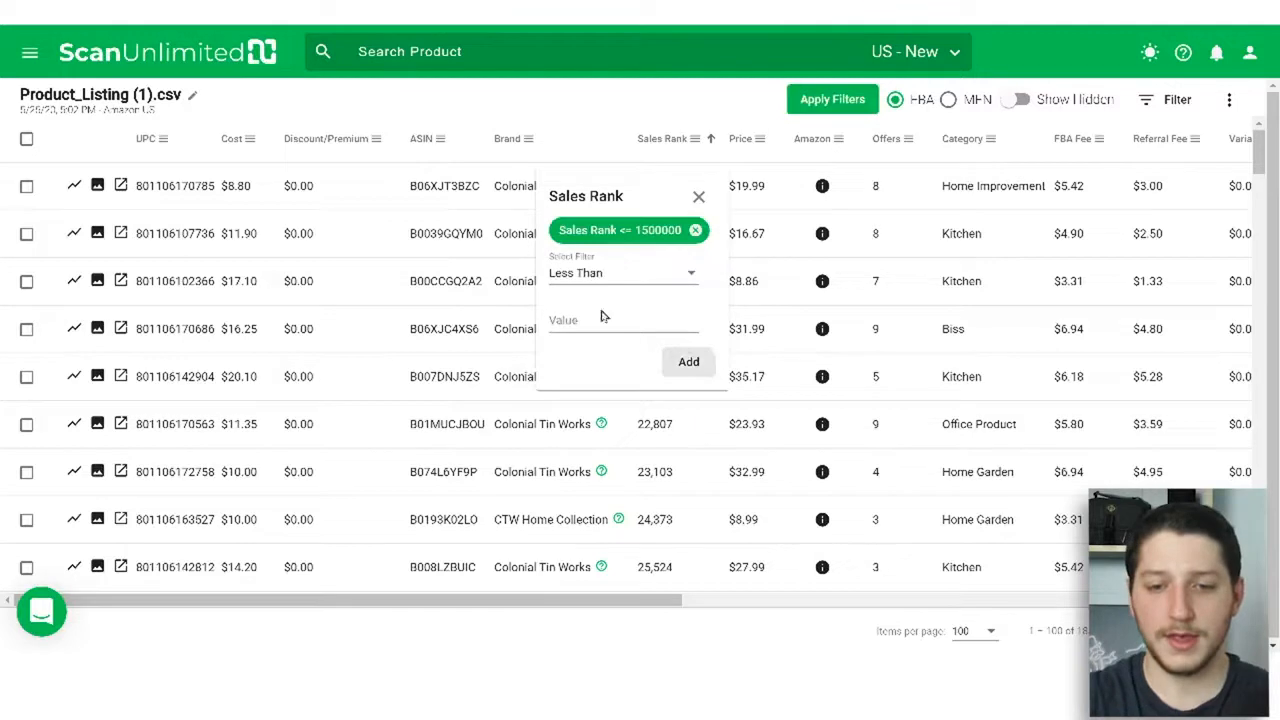
Step: Add a second Sales Rank filter for values greater than or equal to 1 and apply the filters to the scan
click(630, 276)
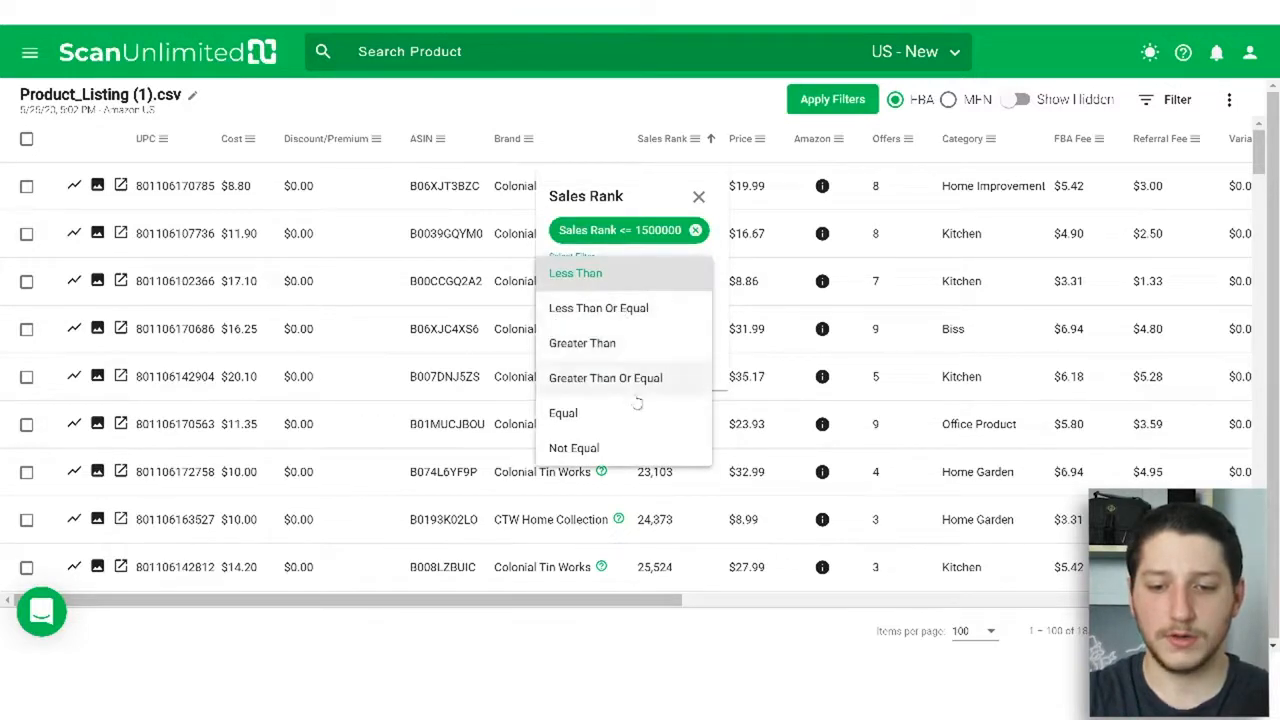
click(605, 379)
click(599, 322)
text(1)
click(688, 362)
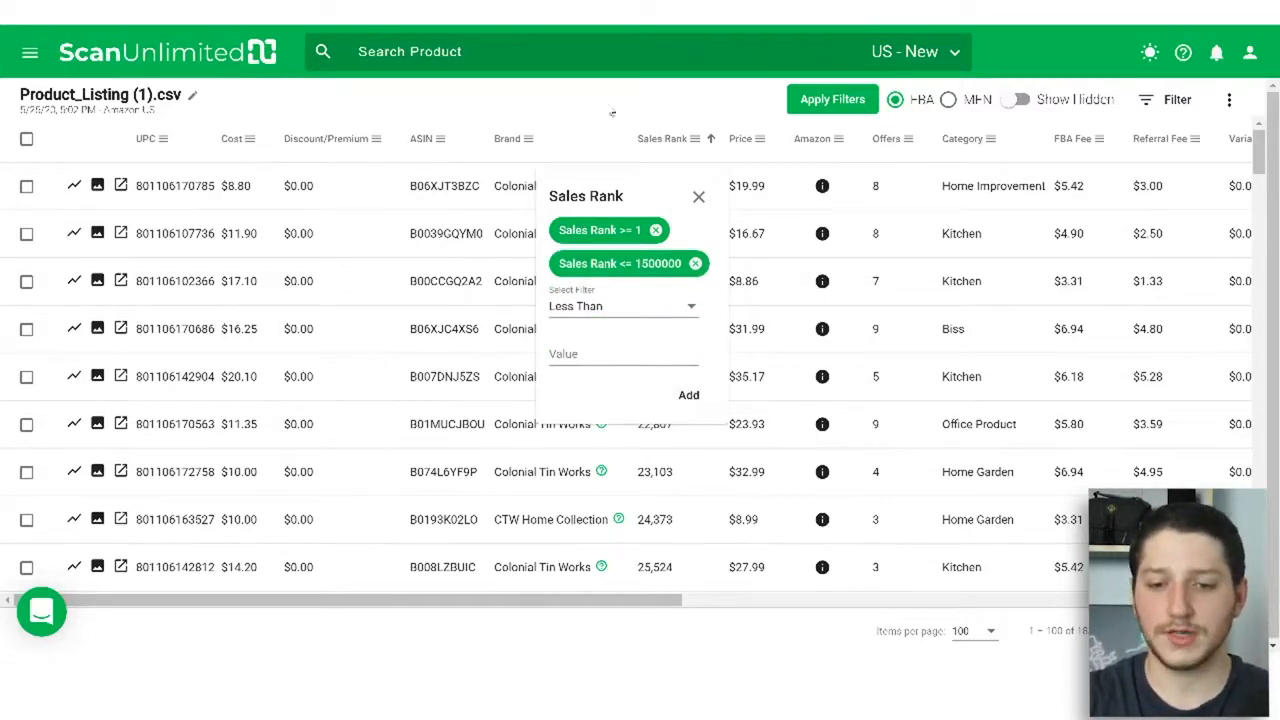
click(603, 115)
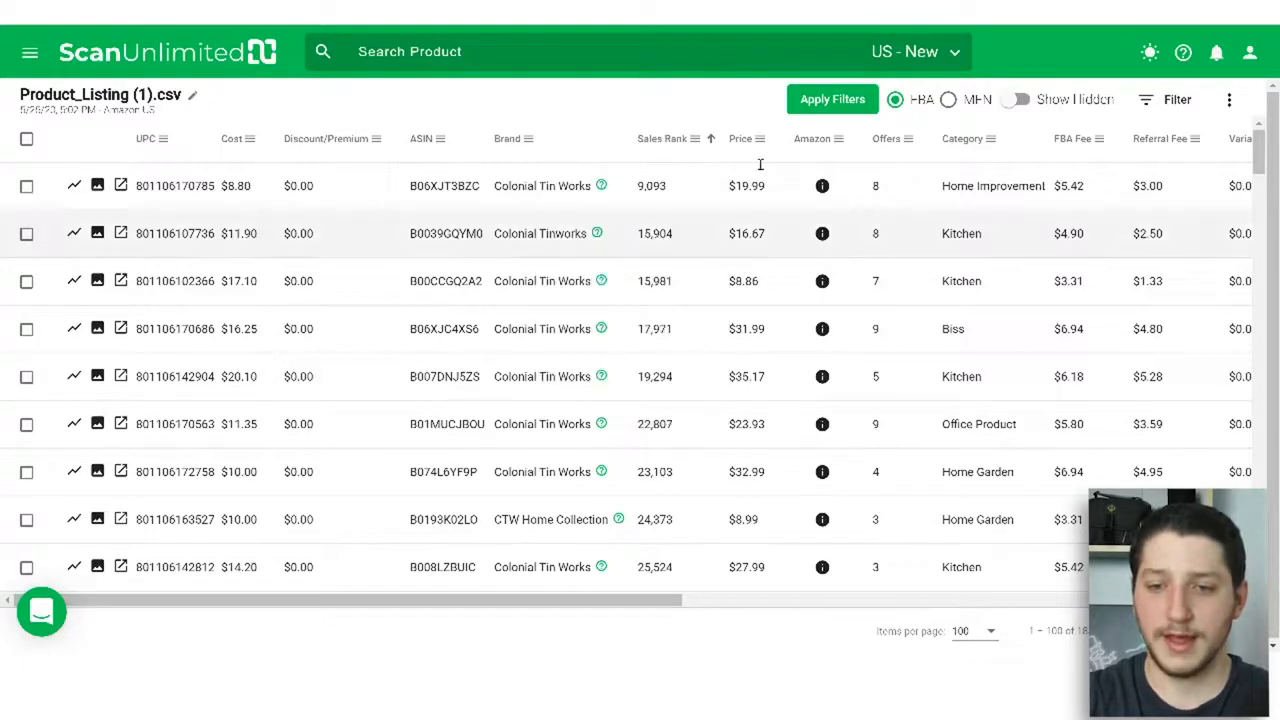
click(833, 100)
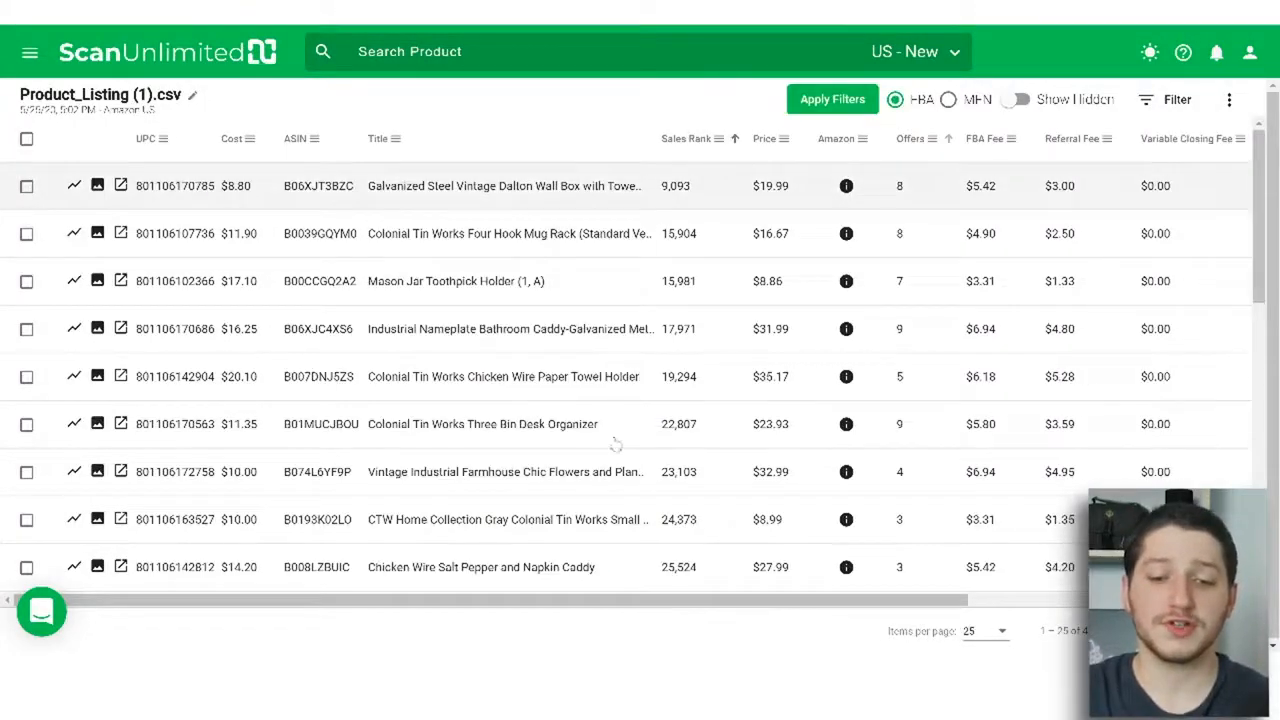
Step: Add an Offers filter for values less than or equal to 5
drag(589, 606, 785, 607)
click(672, 139)
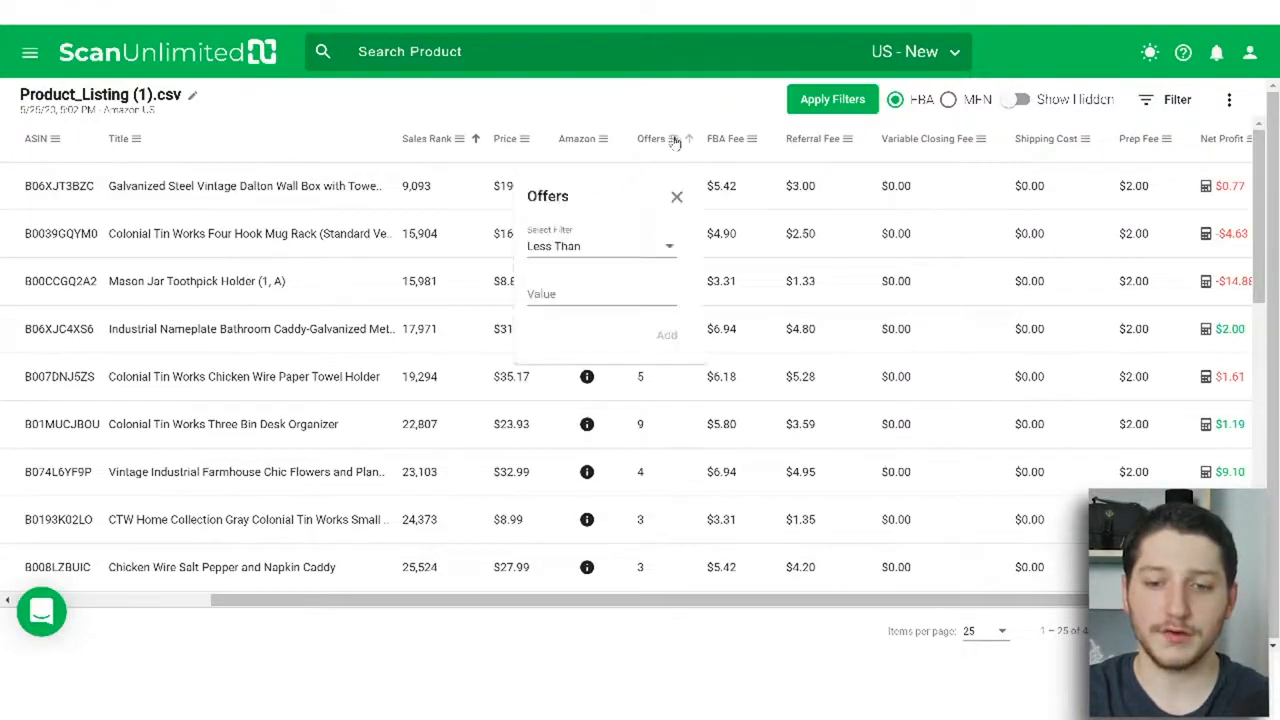
click(620, 256)
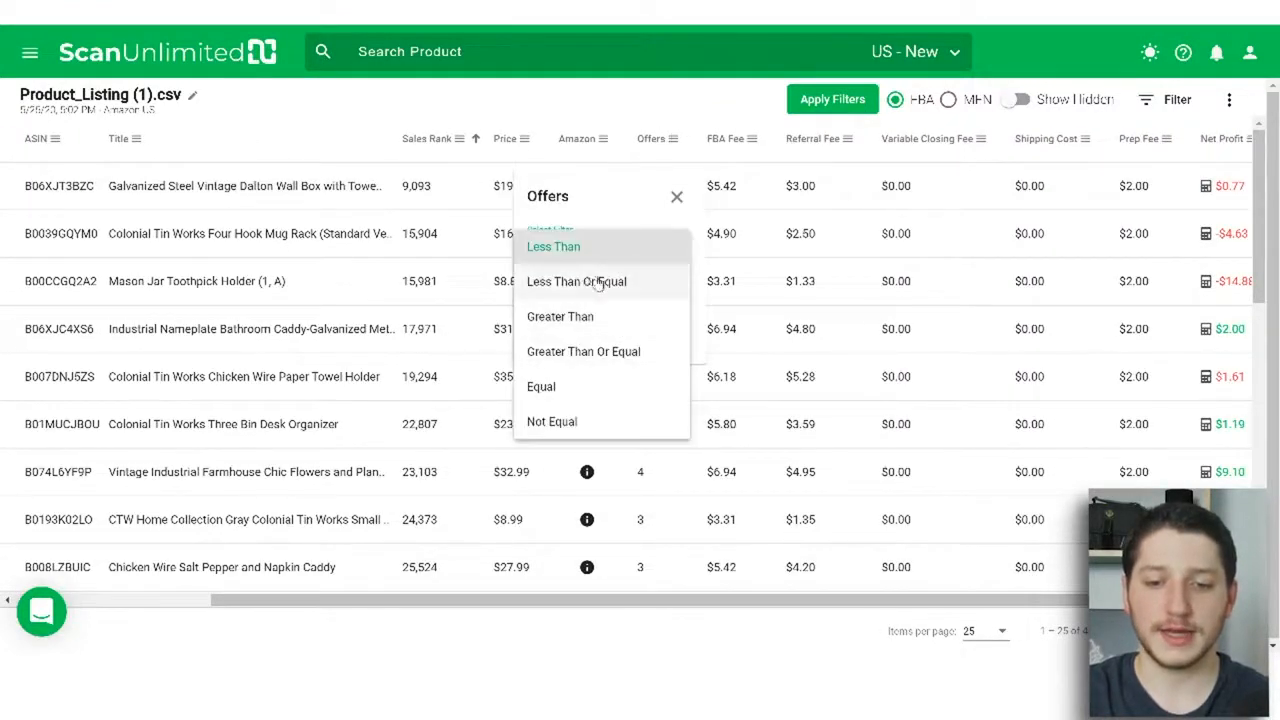
click(585, 281)
click(590, 293)
text(5)
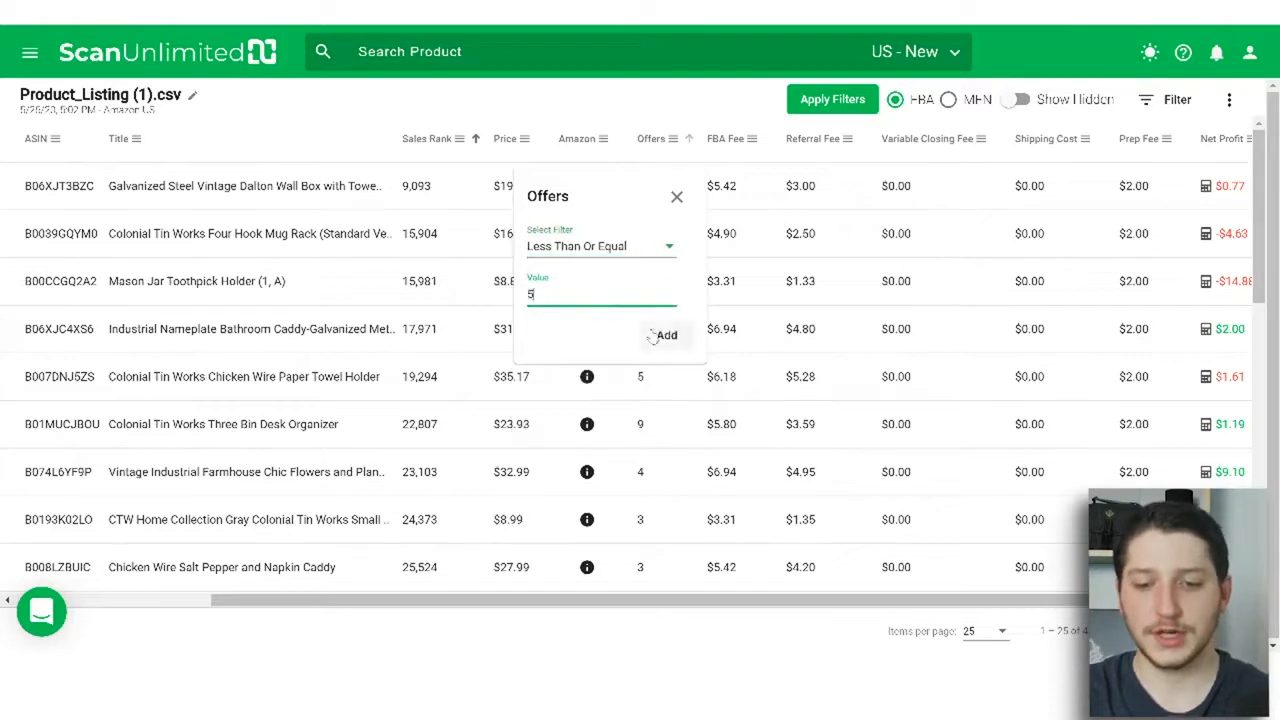
click(657, 335)
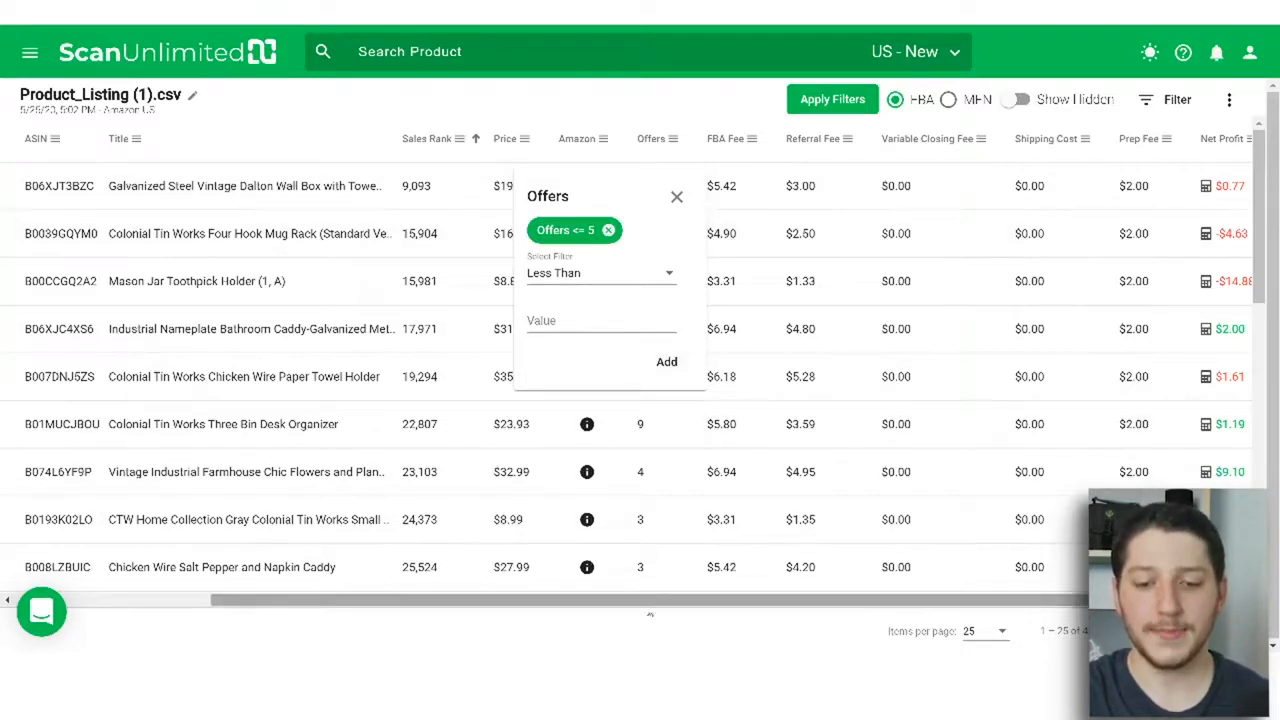
Step: Add a Net Profit filter for values greater than or equal to $5.00
drag(648, 604, 722, 604)
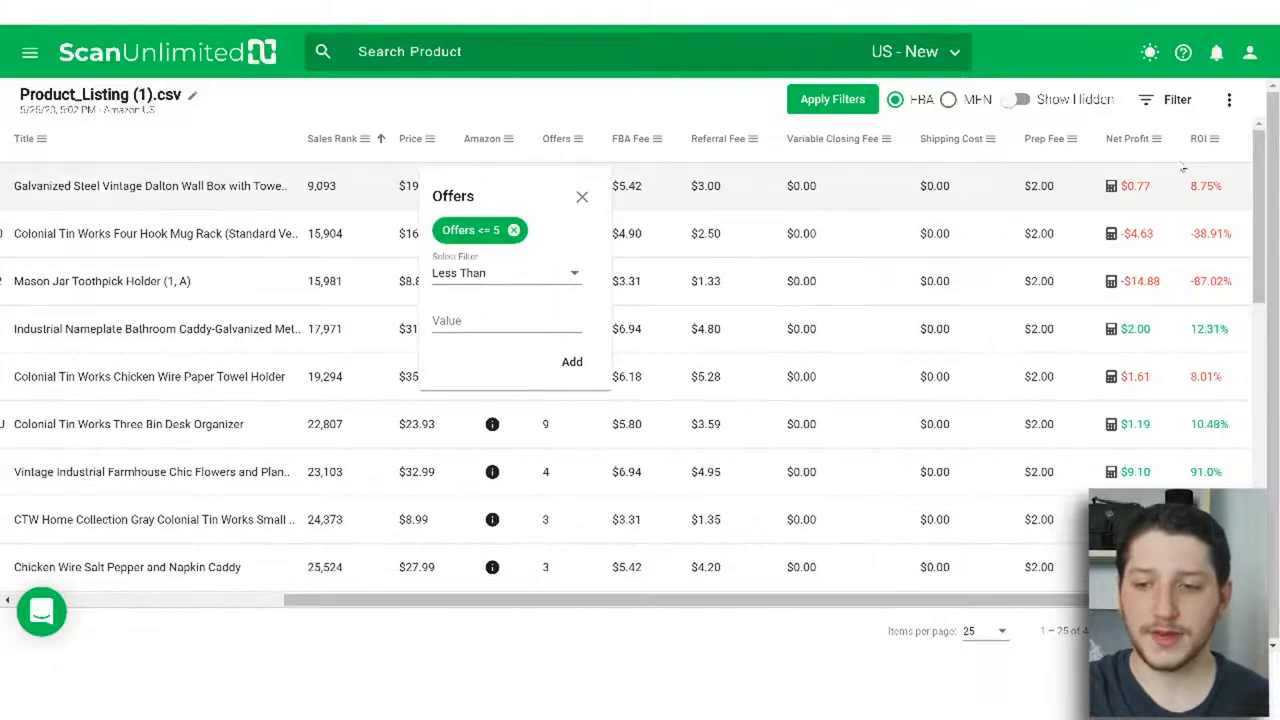
click(1156, 140)
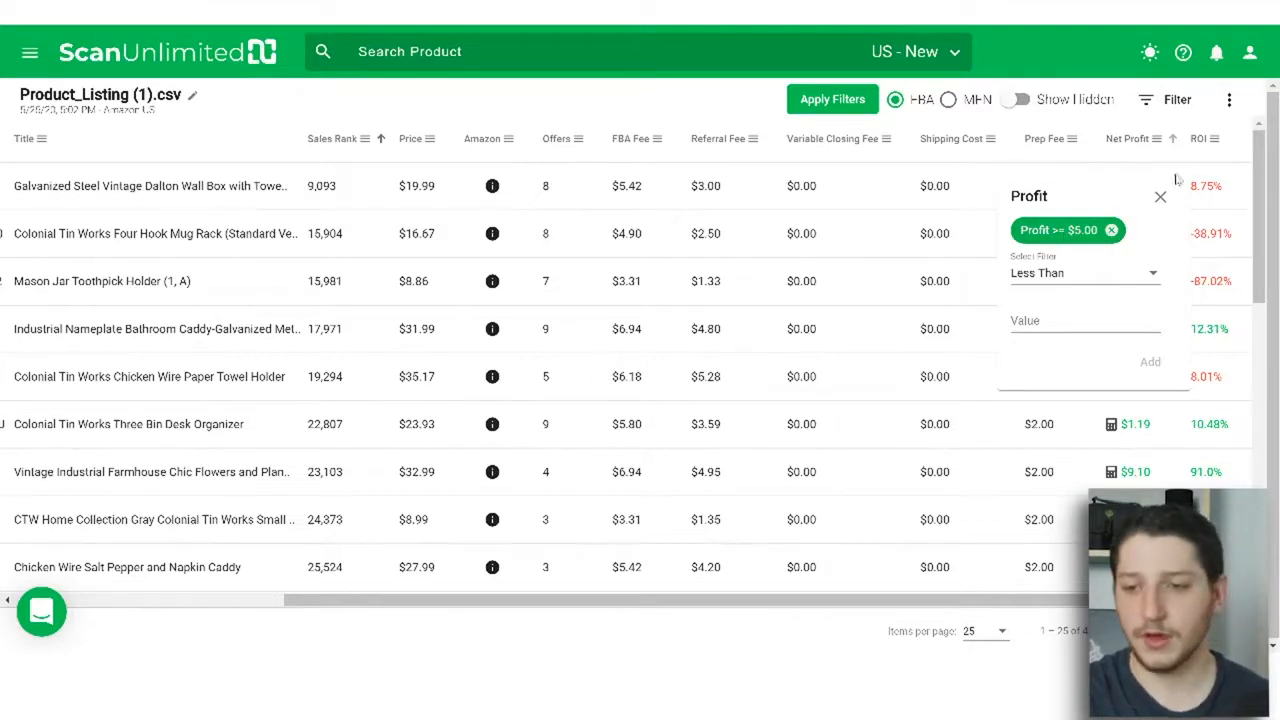
Step: Add an ROI filter for values greater than or equal to 25% and apply all filters to the scan
click(1215, 140)
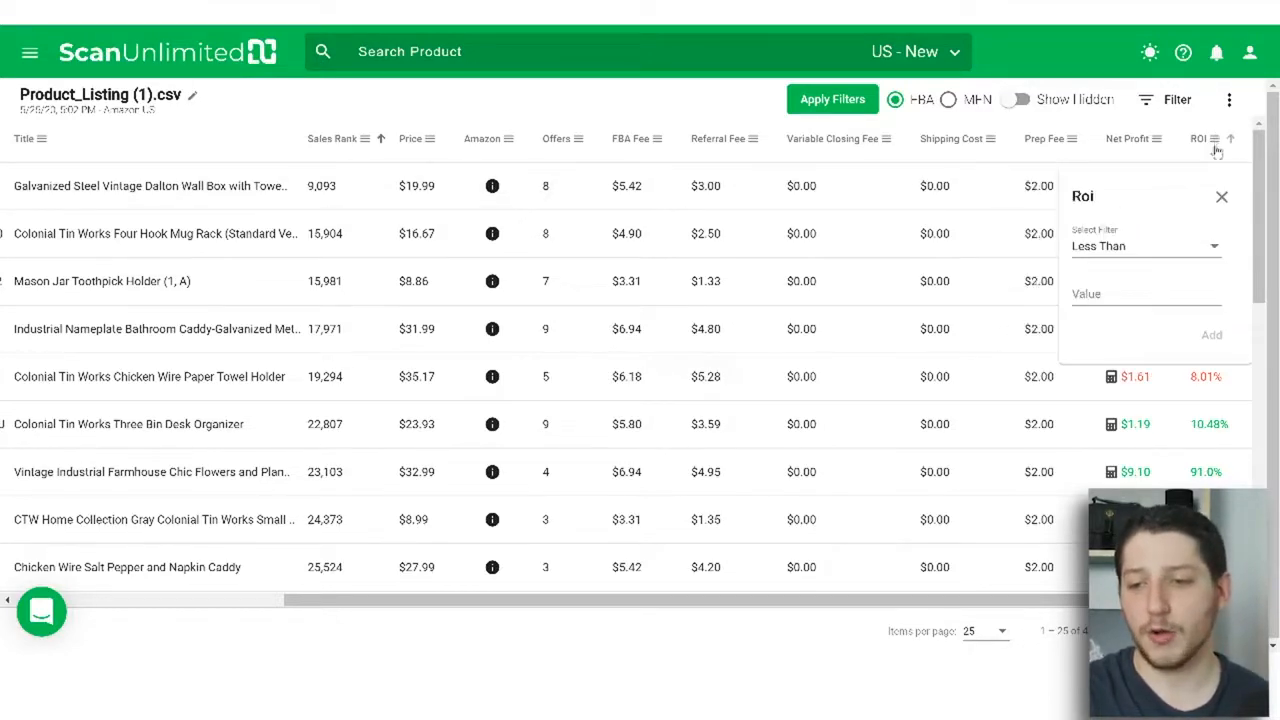
click(1158, 249)
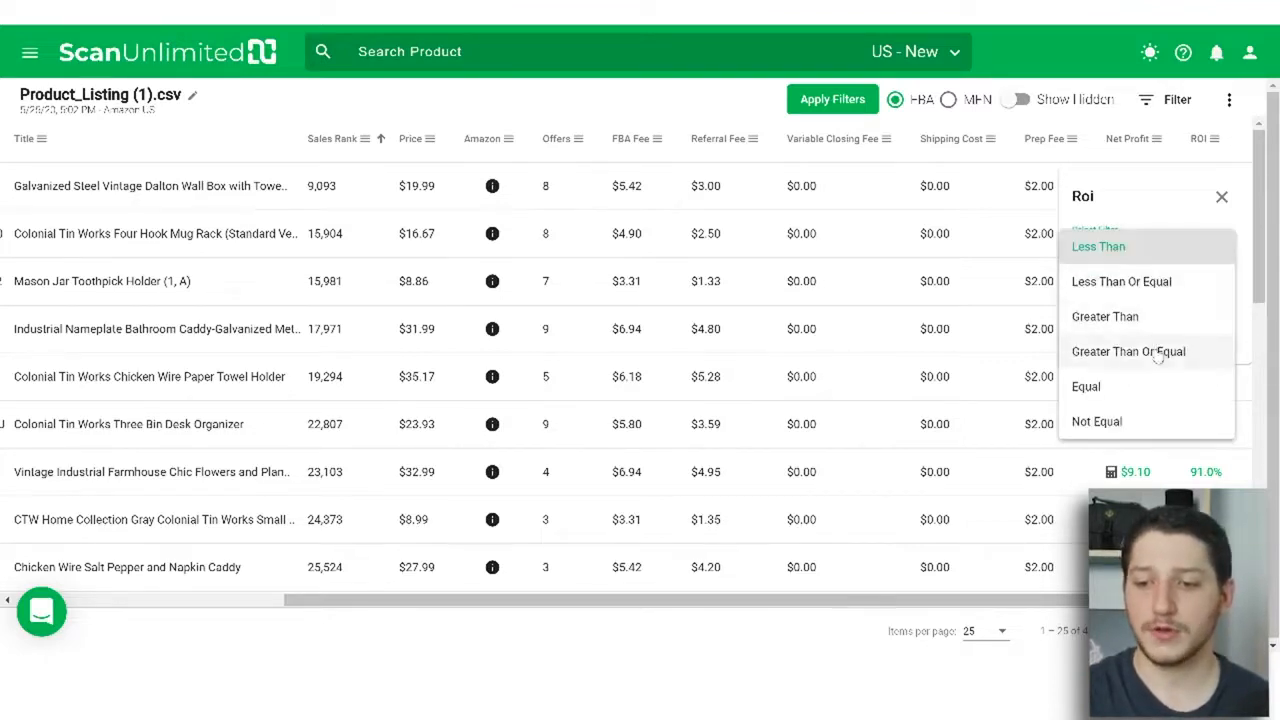
click(1158, 352)
click(1141, 294)
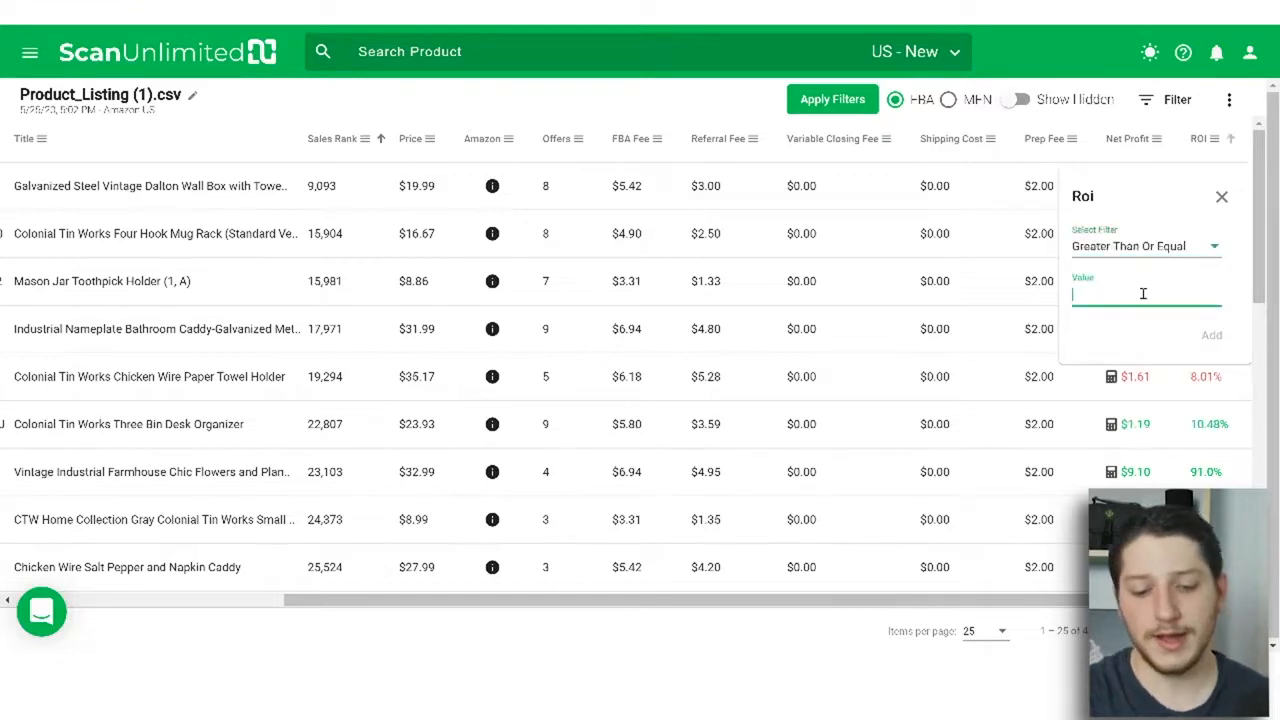
text(25)
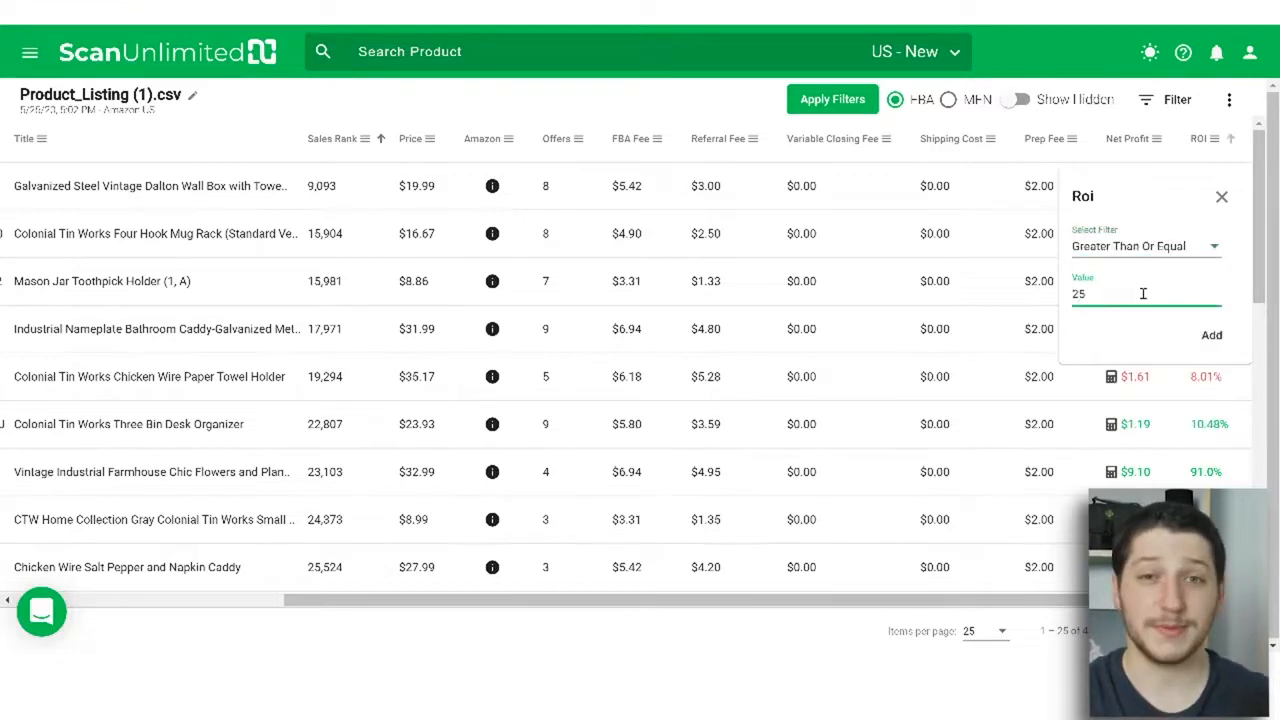
click(1211, 336)
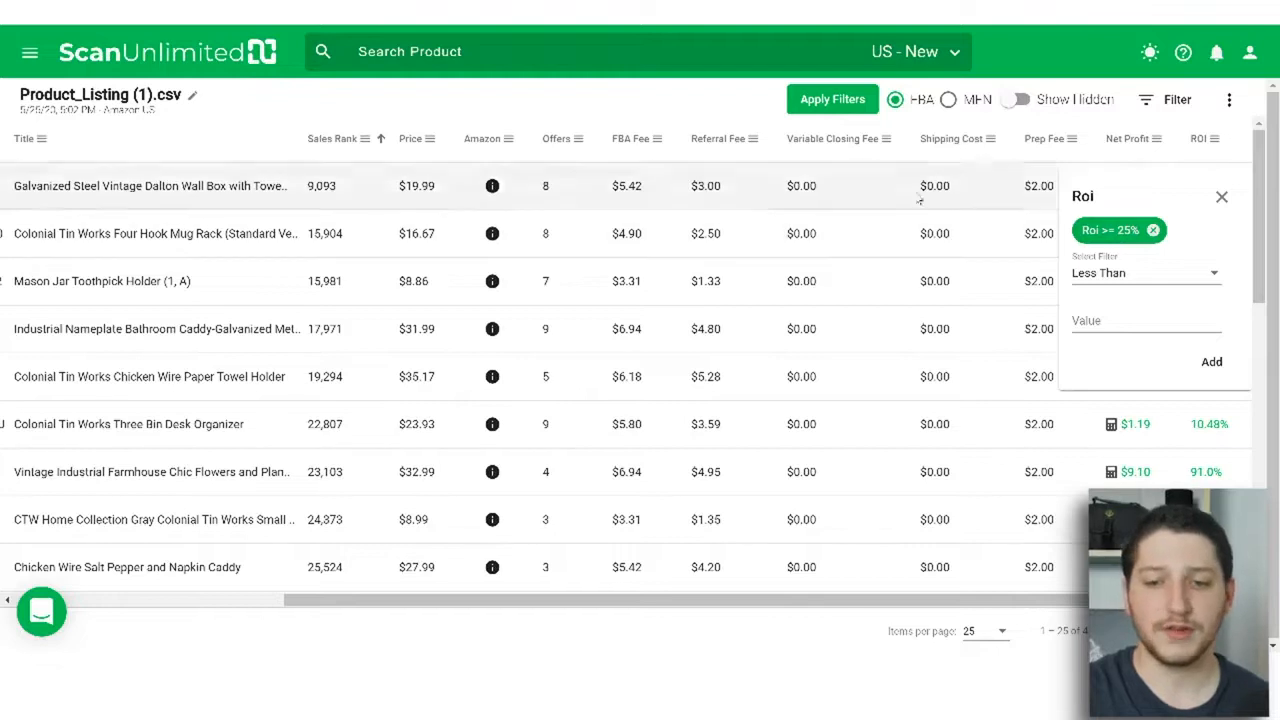
click(818, 104)
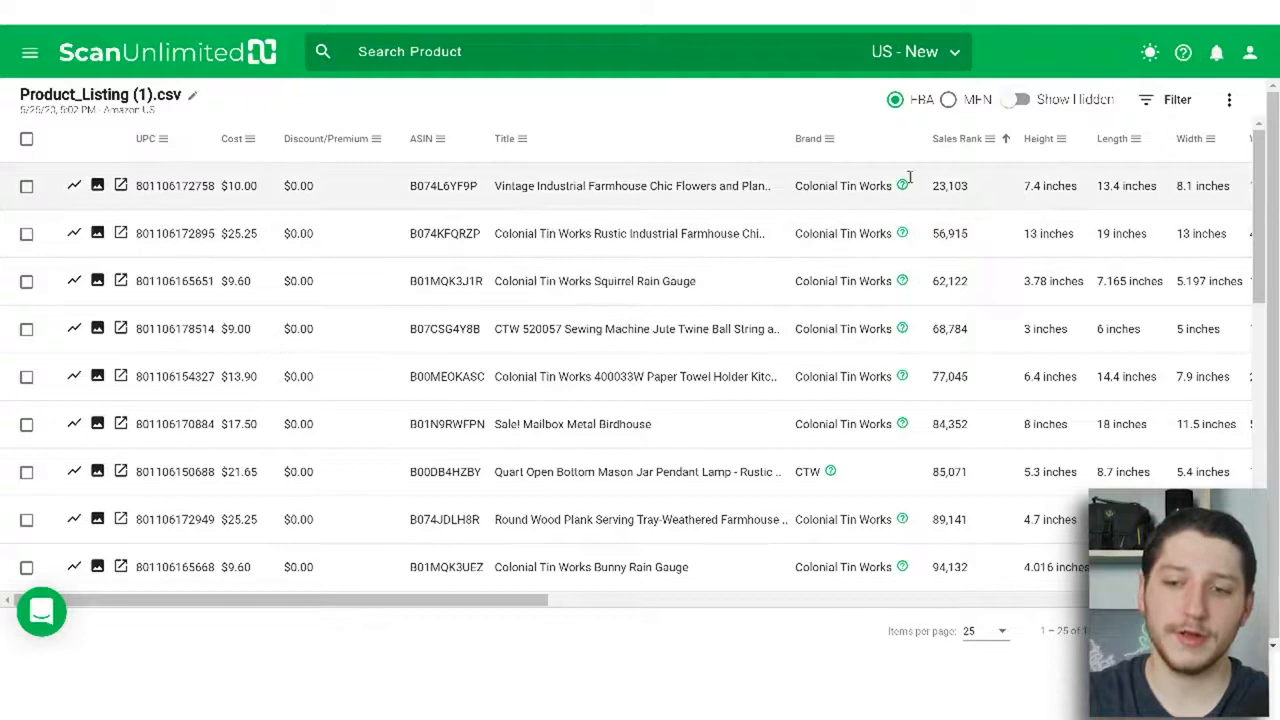
Step: View the options for downloading all or only the filtered scan results, and dismiss them without downloading
click(1229, 99)
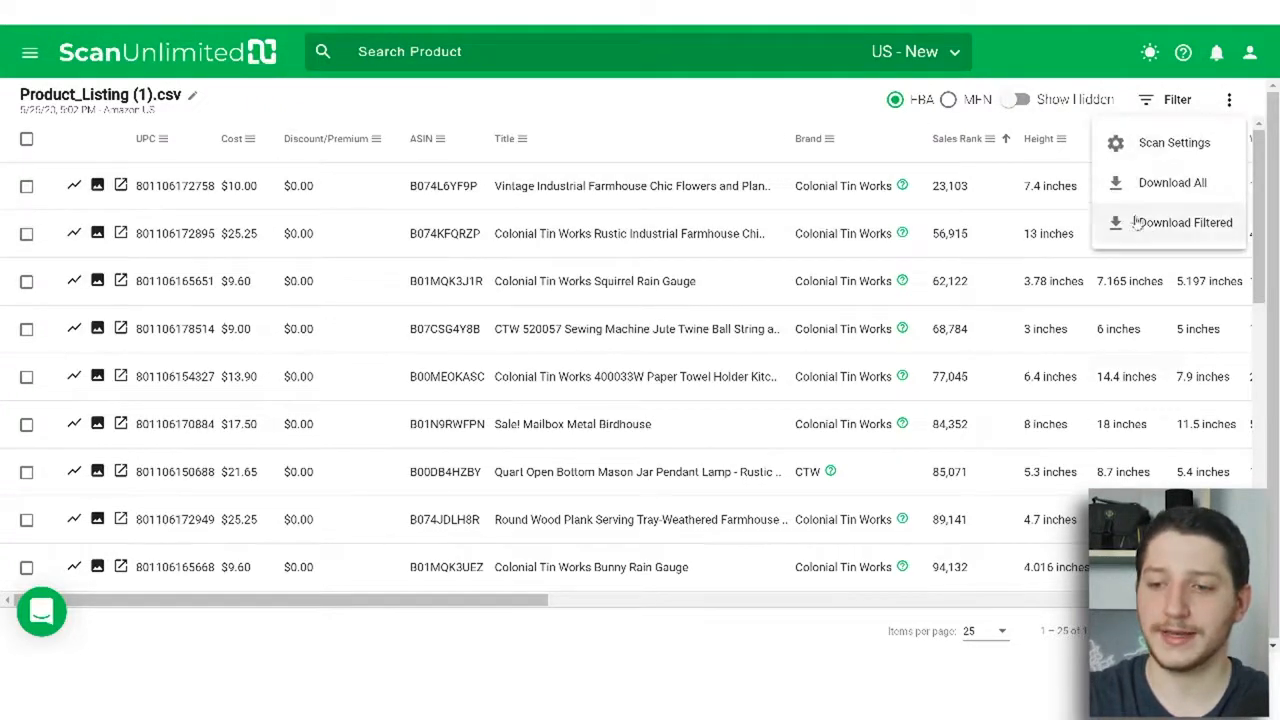
click(795, 109)
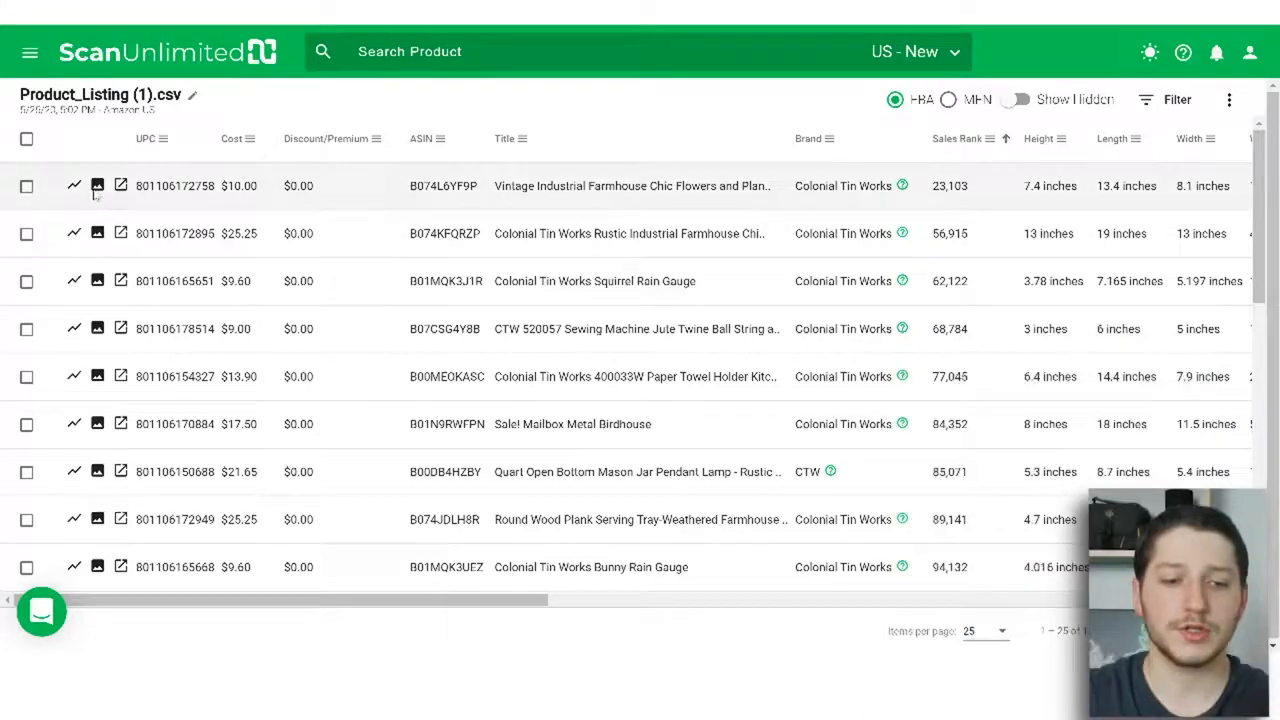
Step: Open the details of the Vintage Industrial Farmhouse Chic Flowers and Plants Can and compare its price and rank history over 30, 90 and 365 days
mouse_move(75, 188)
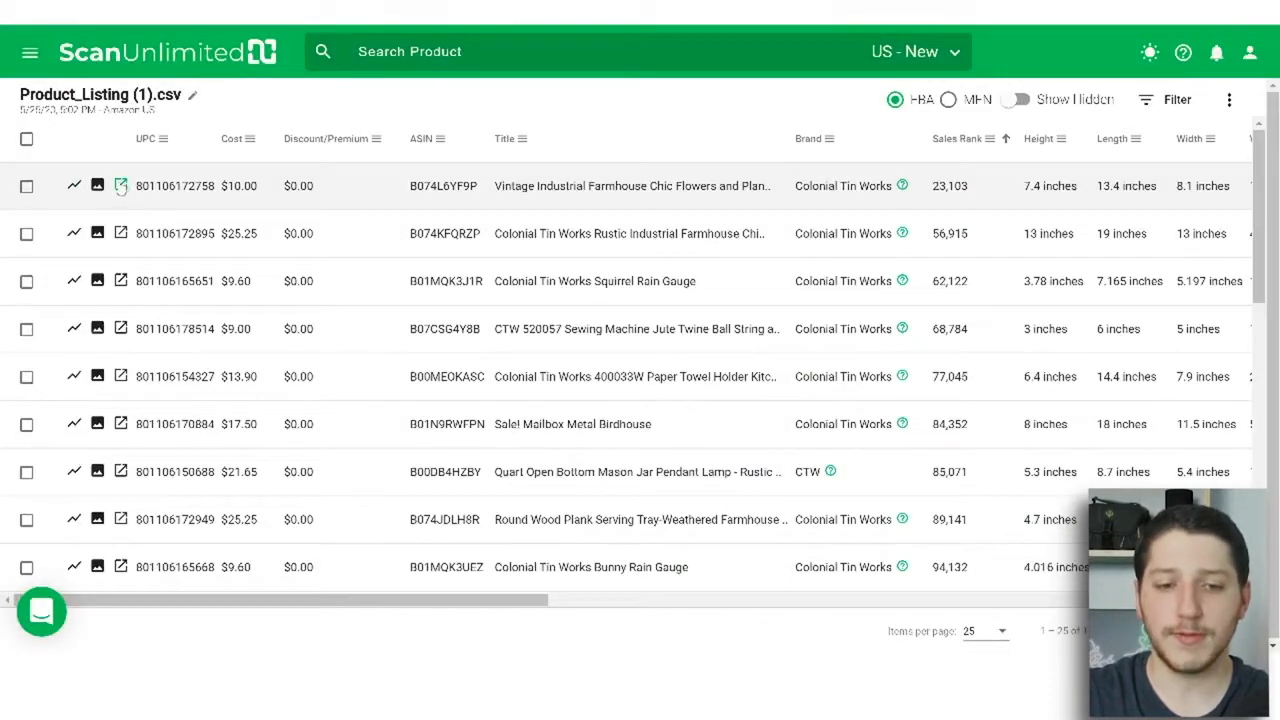
click(121, 186)
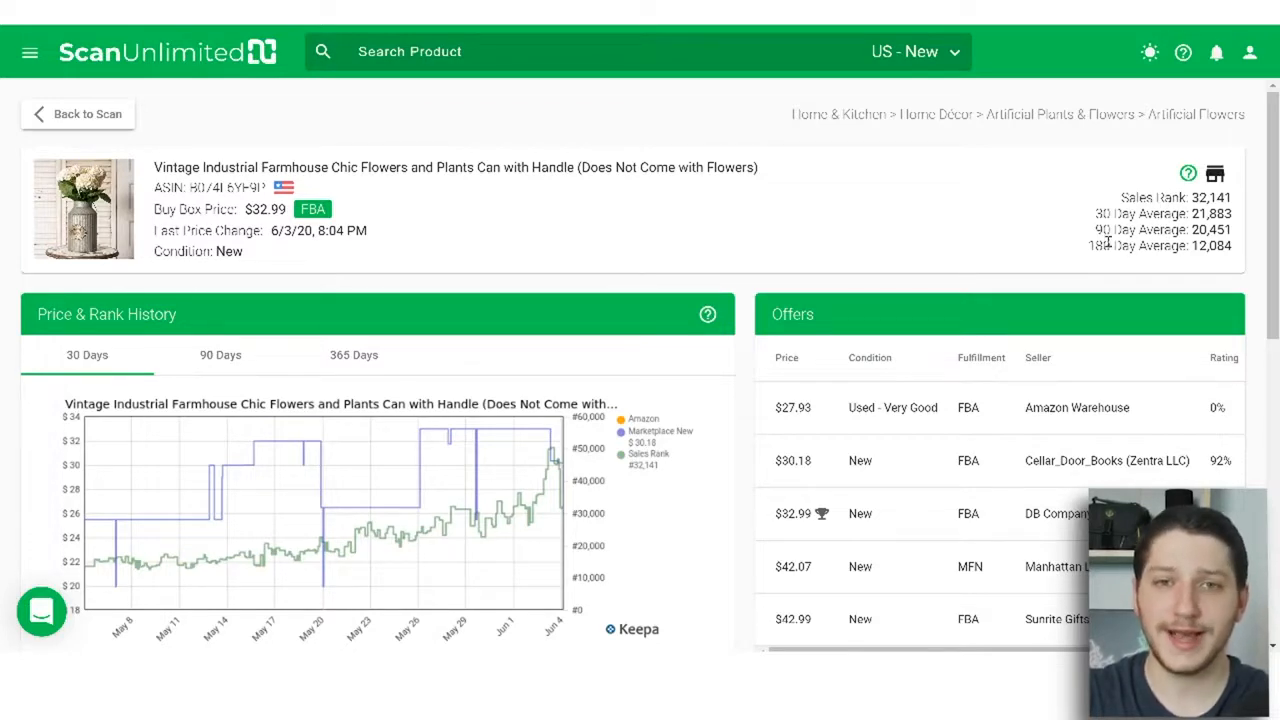
scroll(822, 204, down, 1)
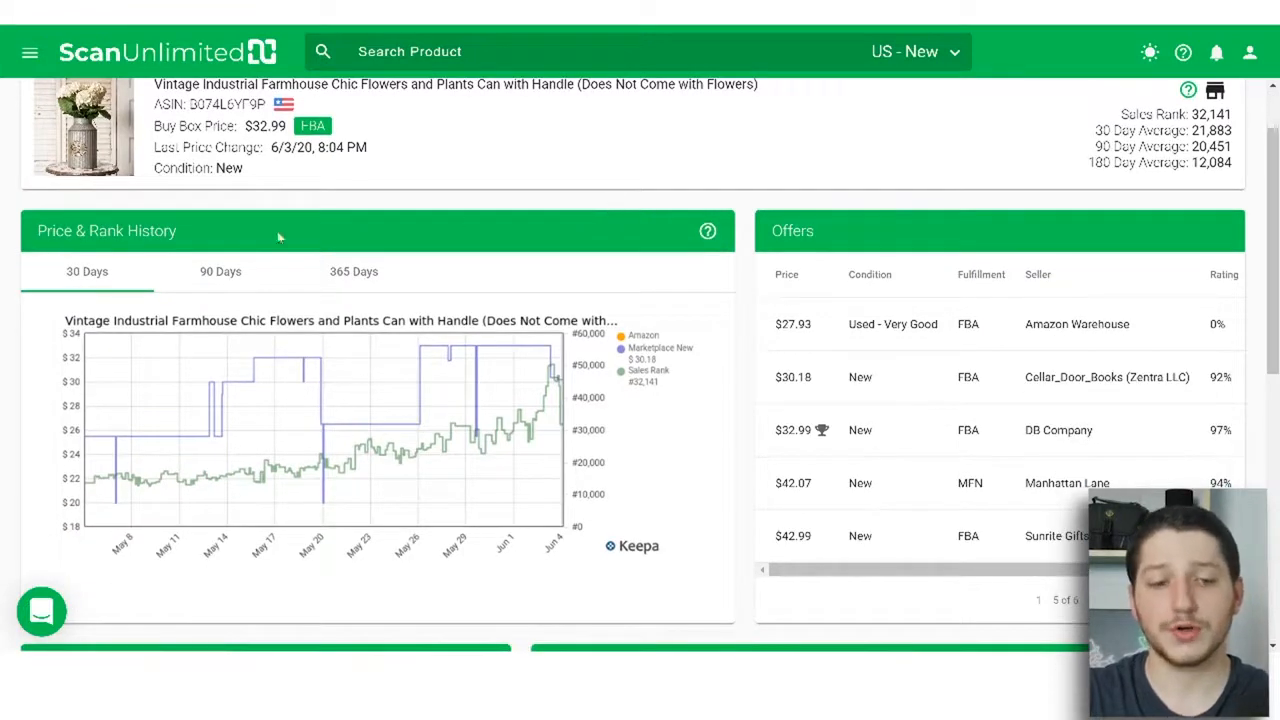
click(360, 278)
click(220, 274)
click(112, 279)
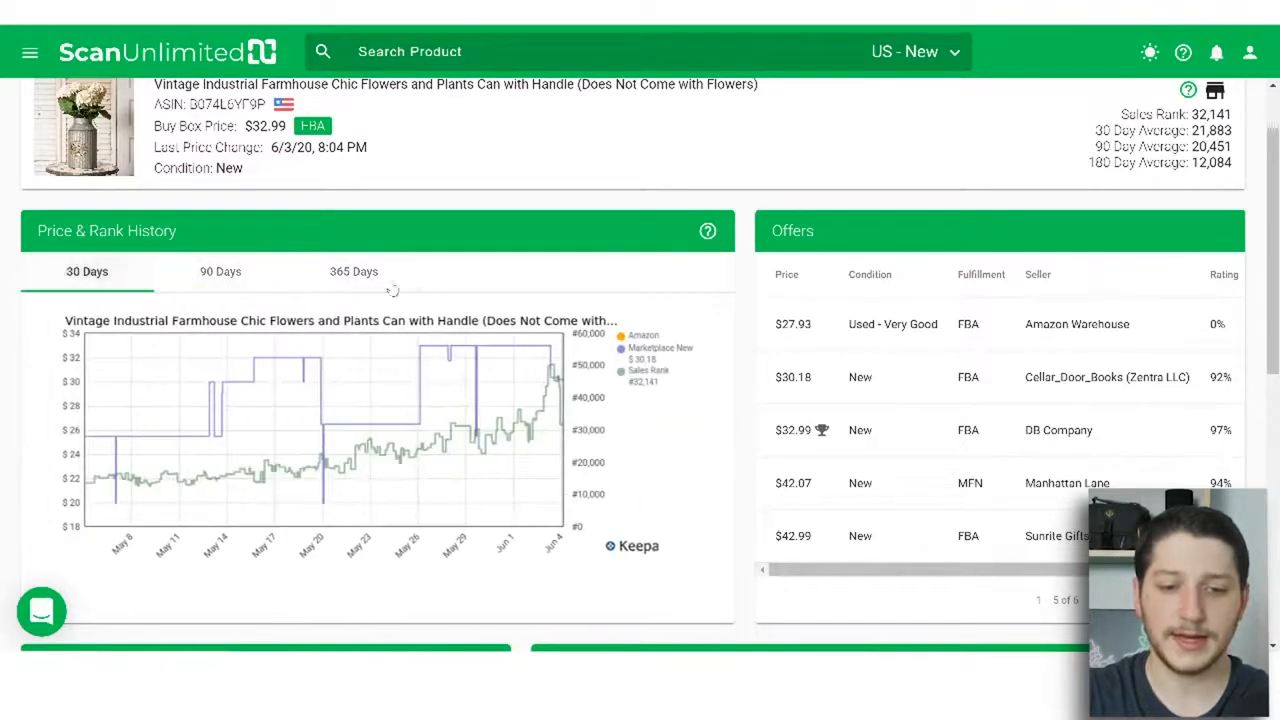
click(354, 272)
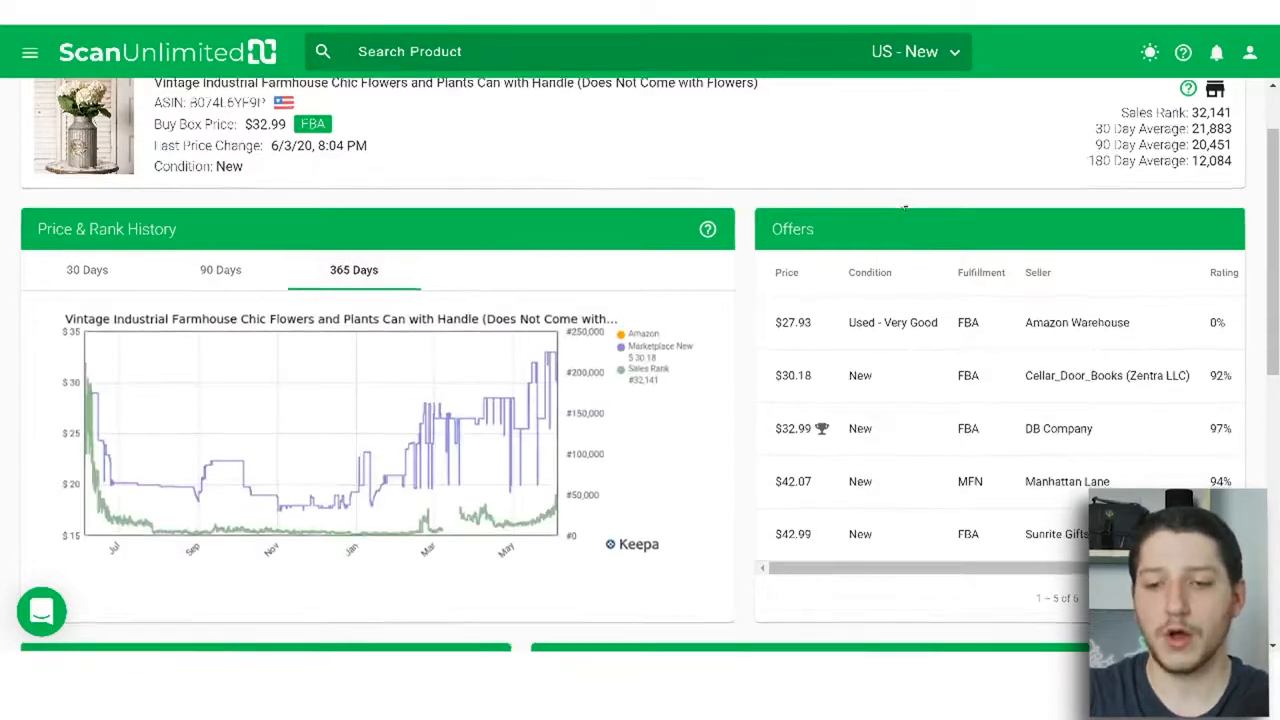
Step: Examine the flower can's competing offers, Profit / ROI Calculator and listed variations
scroll(845, 212, down, 3)
scroll(752, 232, up, 1)
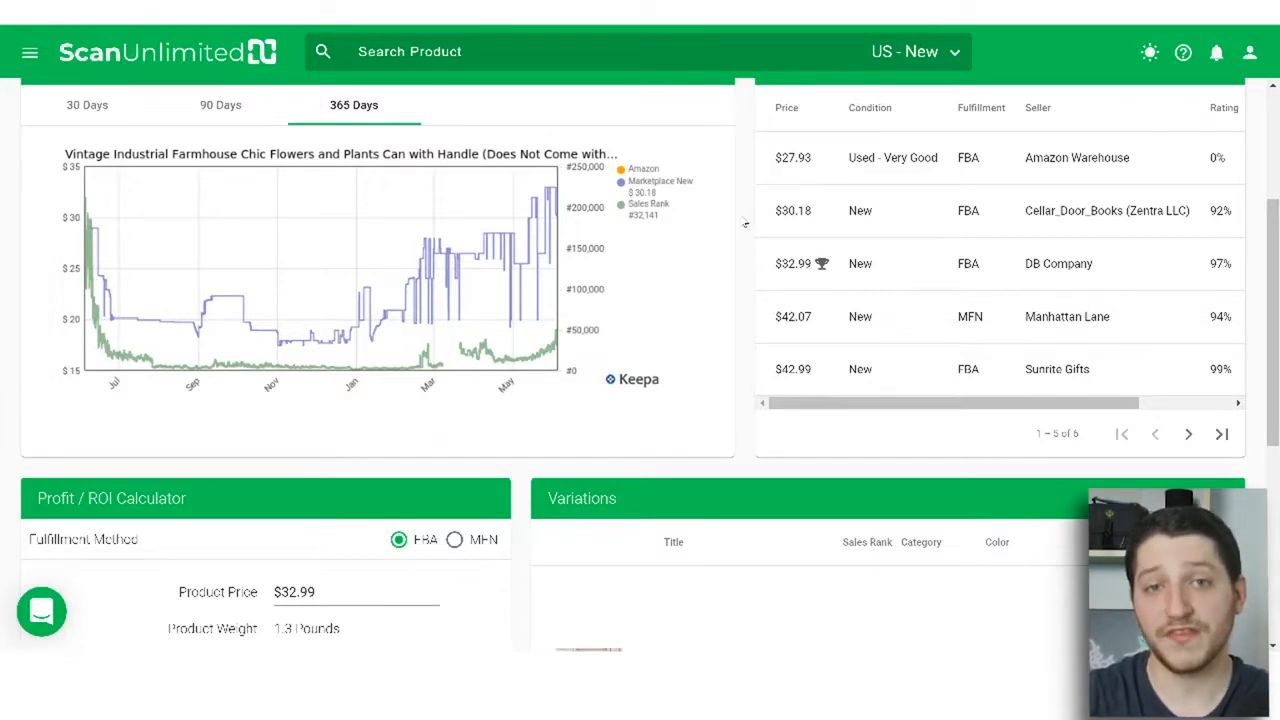
scroll(745, 224, up, 3)
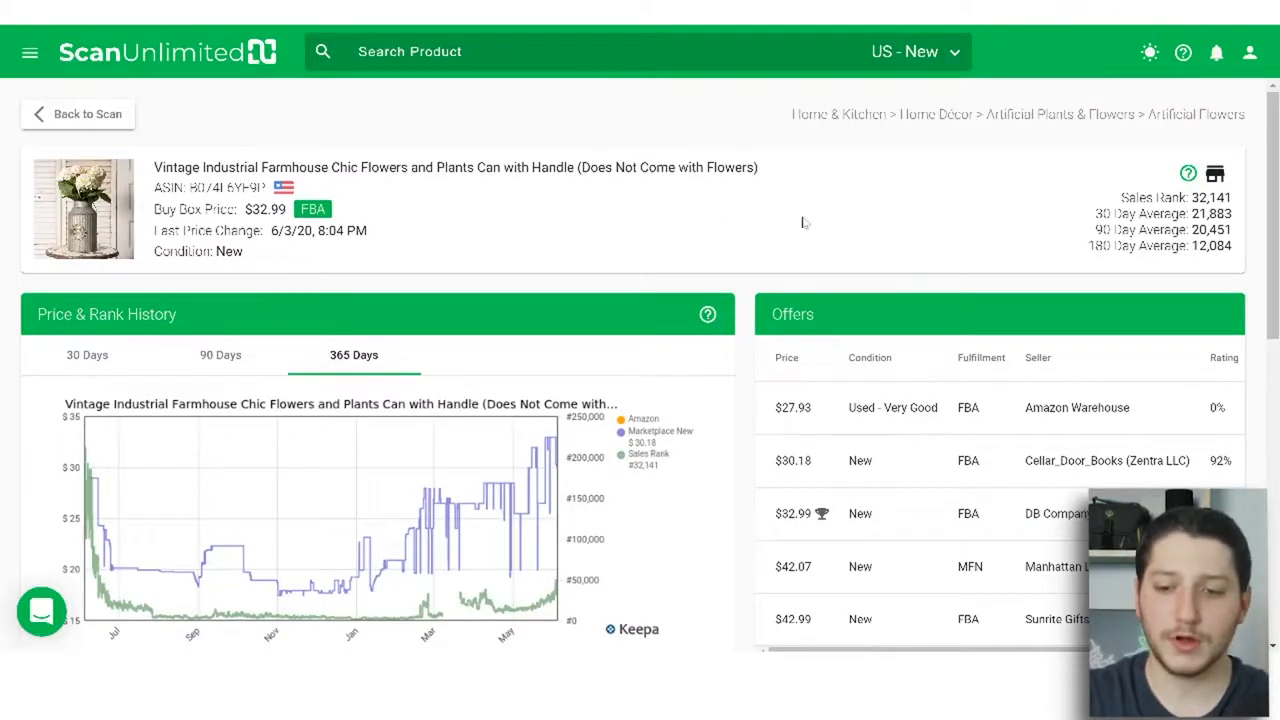
scroll(870, 228, down, 2)
scroll(700, 268, down, 5)
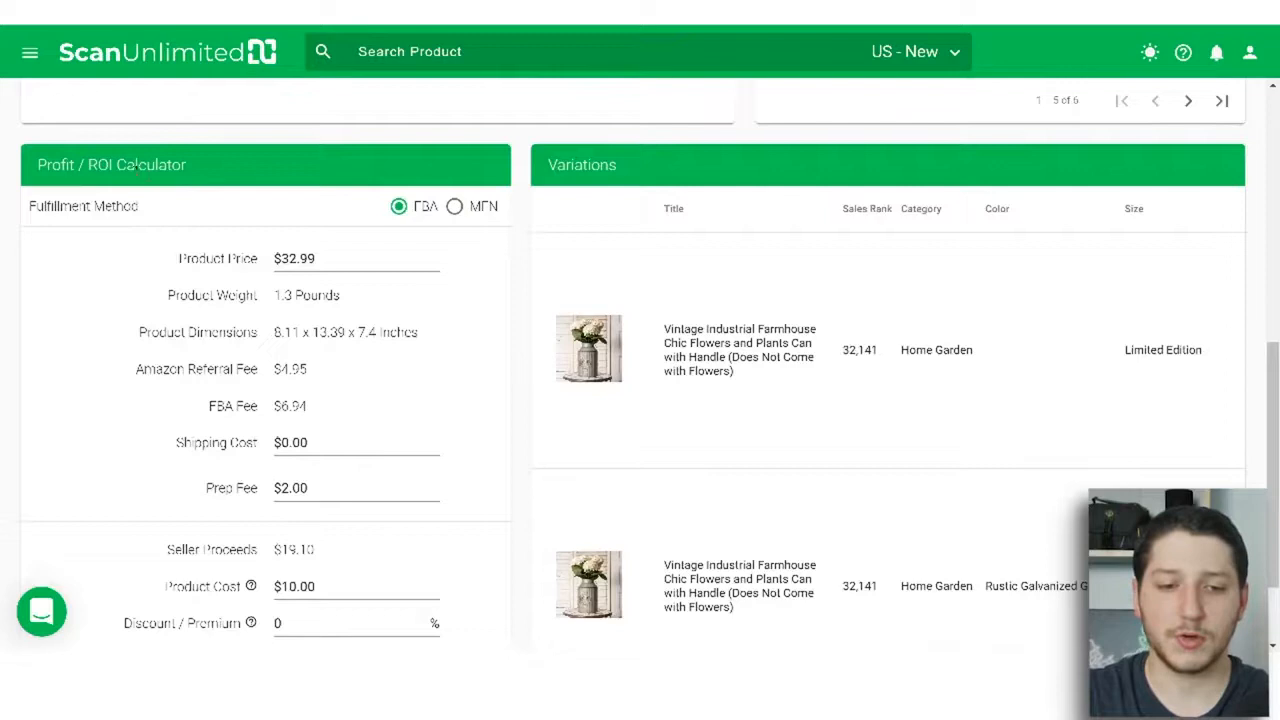
scroll(134, 166, down, 1)
scroll(140, 200, up, 2)
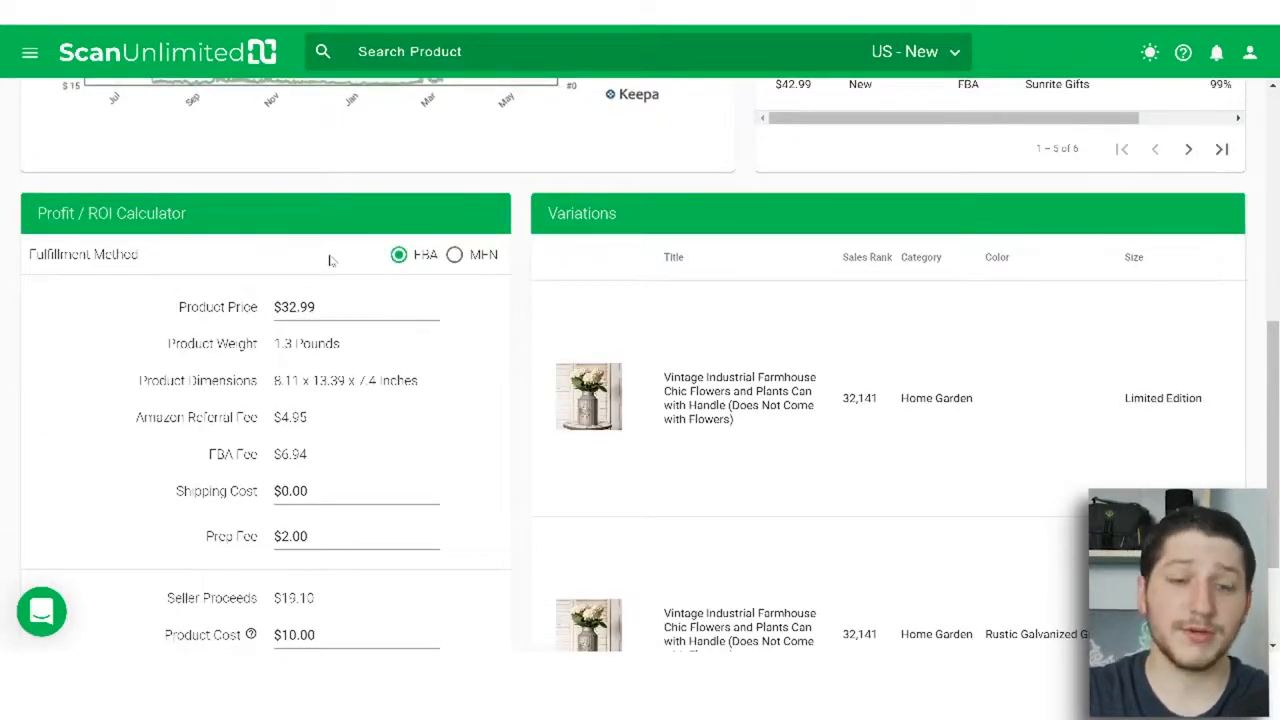
Step: Switch the Profit / ROI Calculator's fulfillment method to MFN and set the shipping cost to $10
click(455, 255)
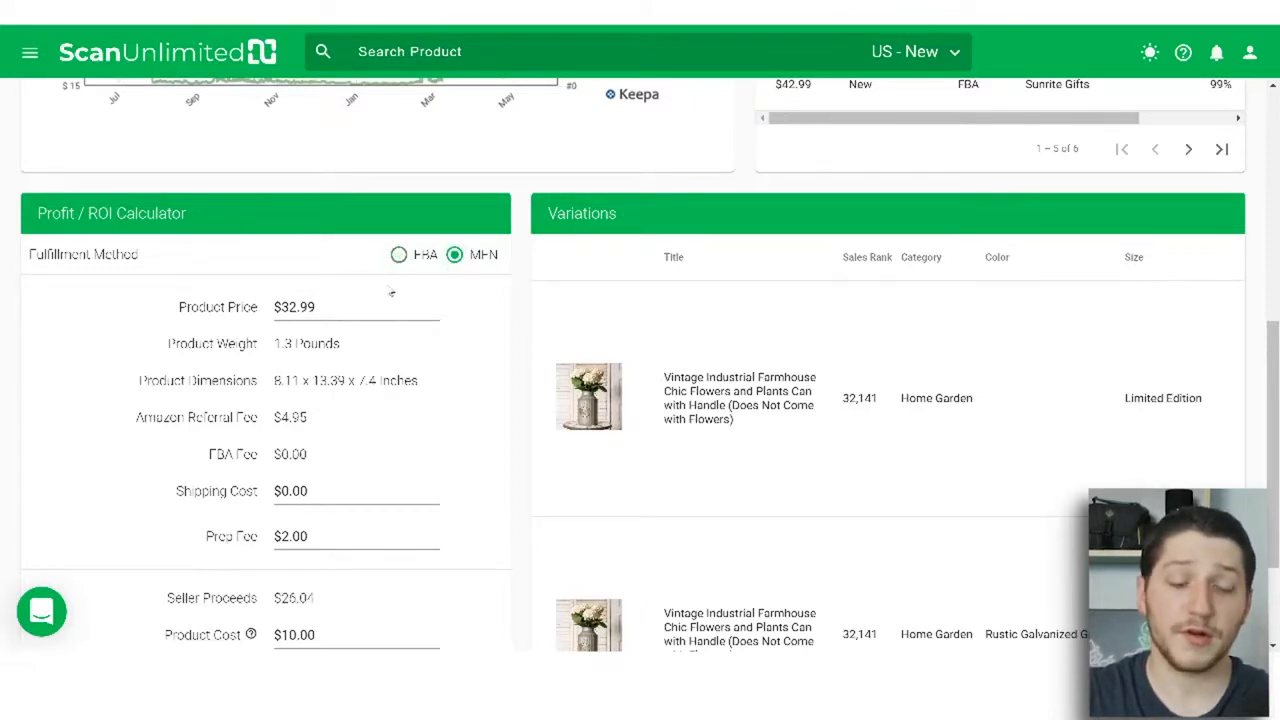
scroll(330, 280, down, 2)
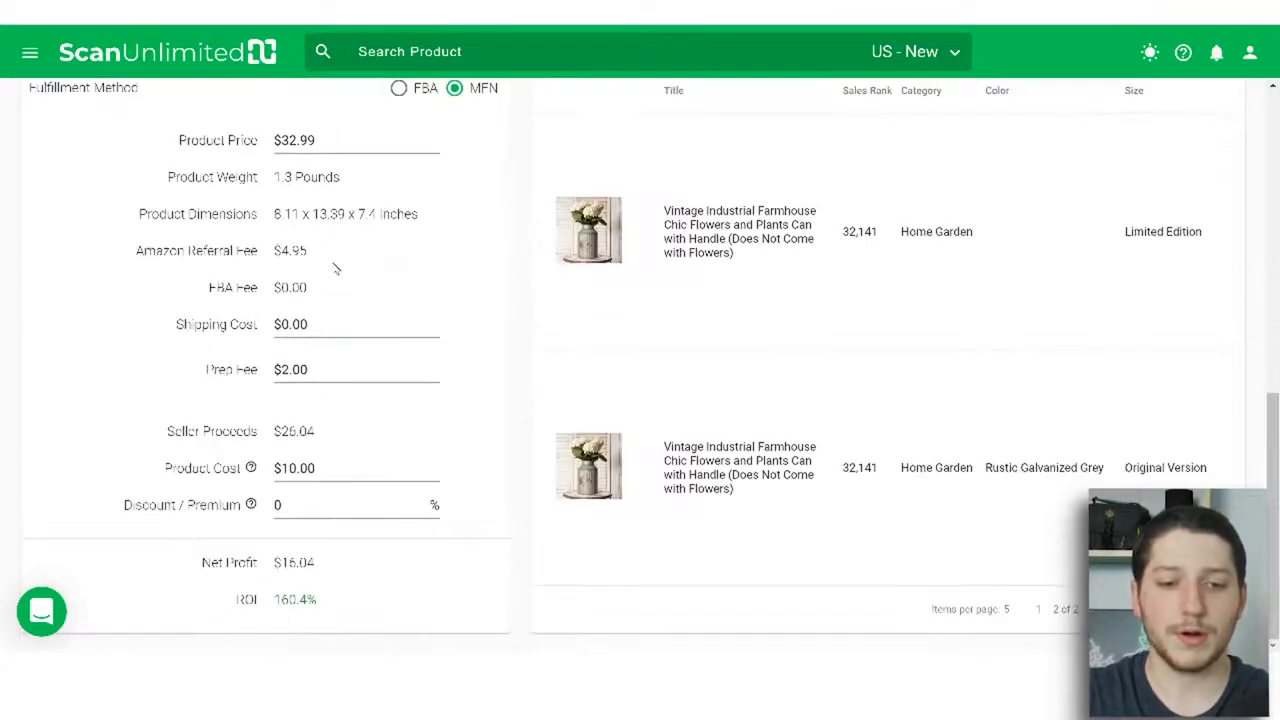
drag(323, 323, 283, 323)
text(1)
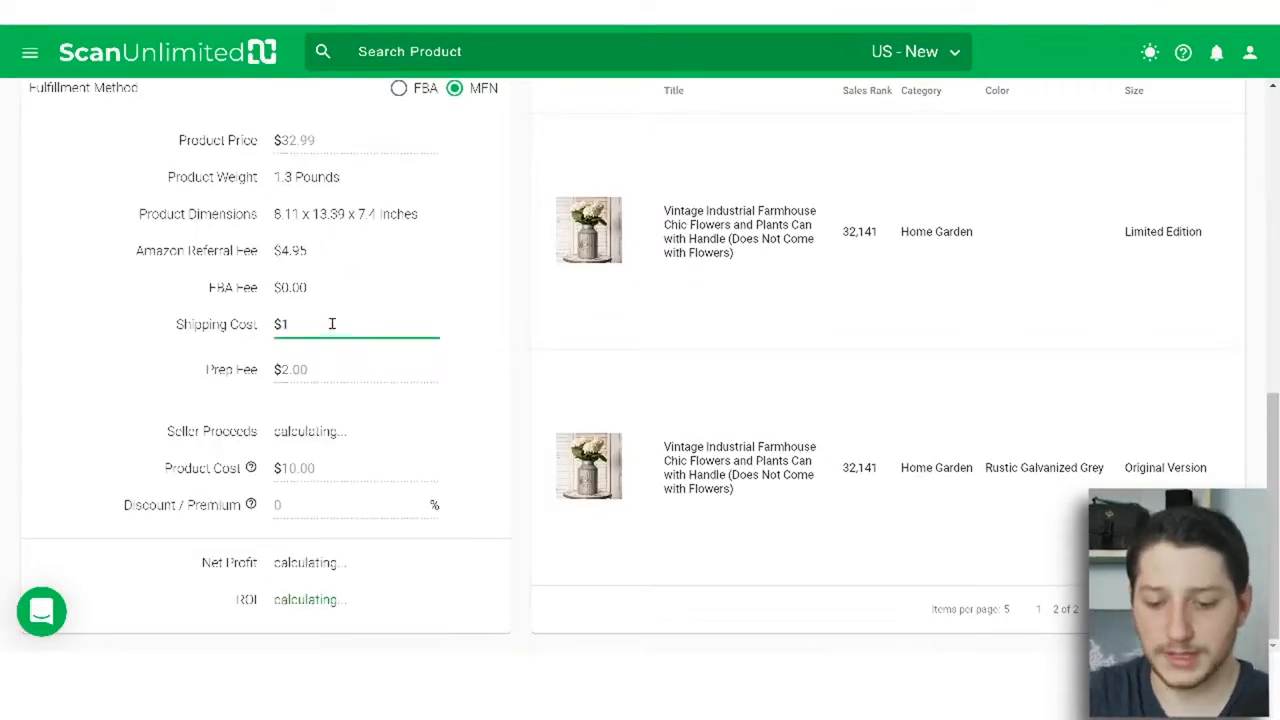
text(0)
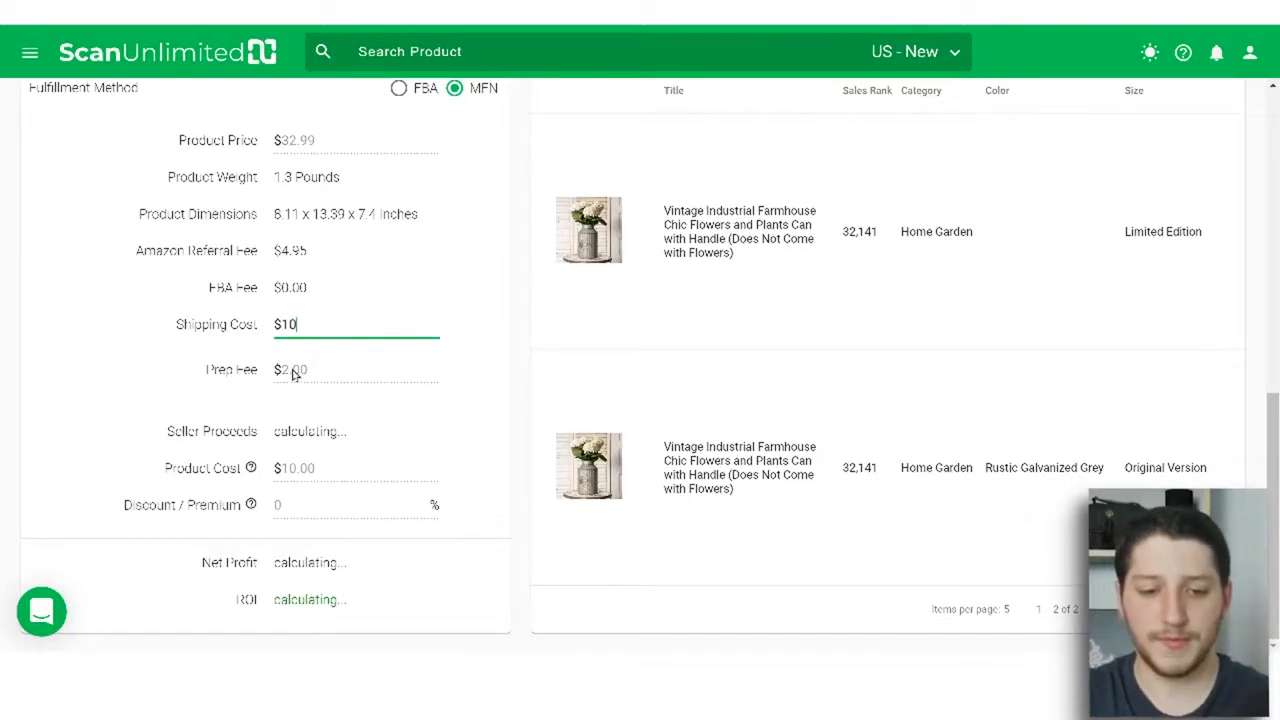
Step: Enter a prep fee of $2 in the Profit / ROI Calculator
click(292, 372)
drag(308, 370, 272, 371)
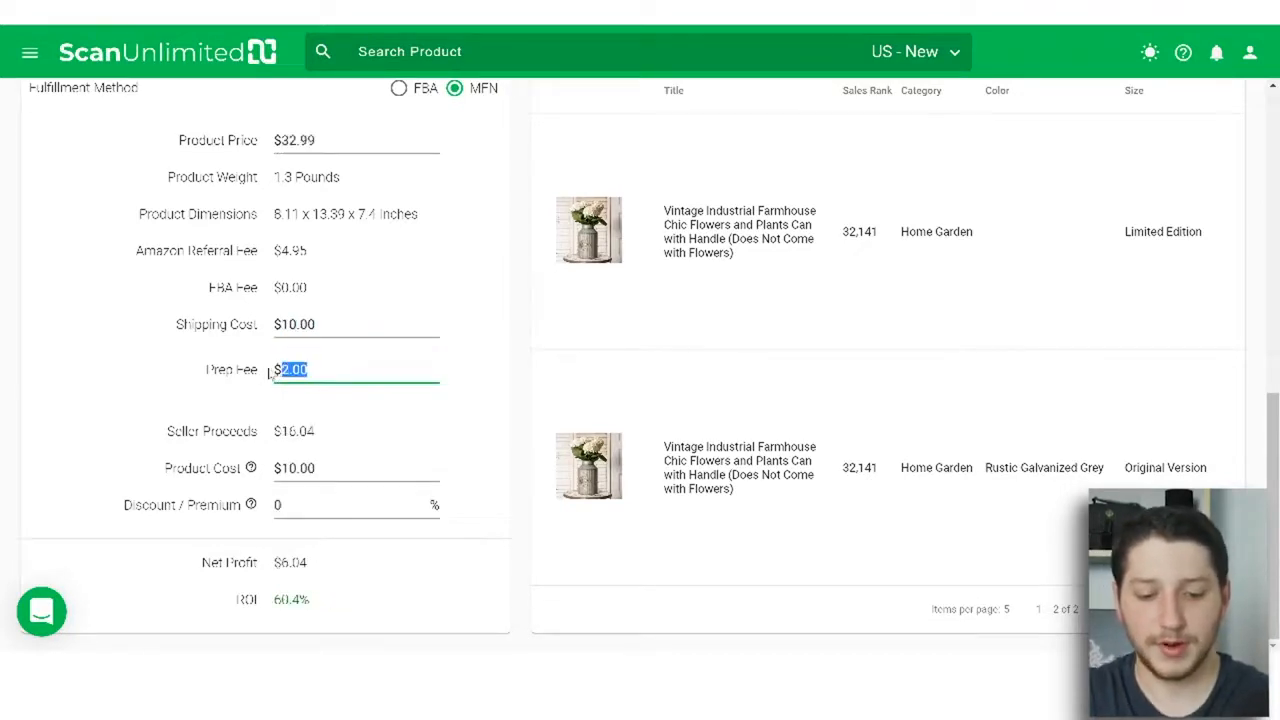
text(2)
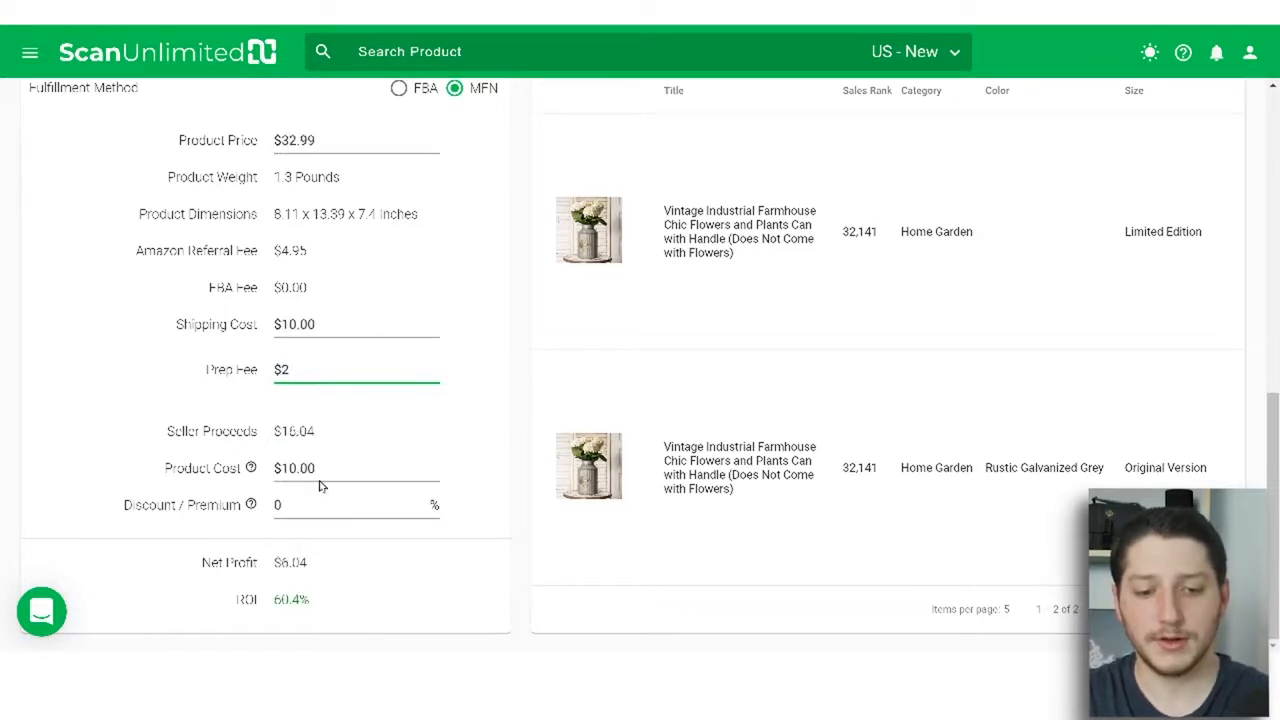
click(350, 590)
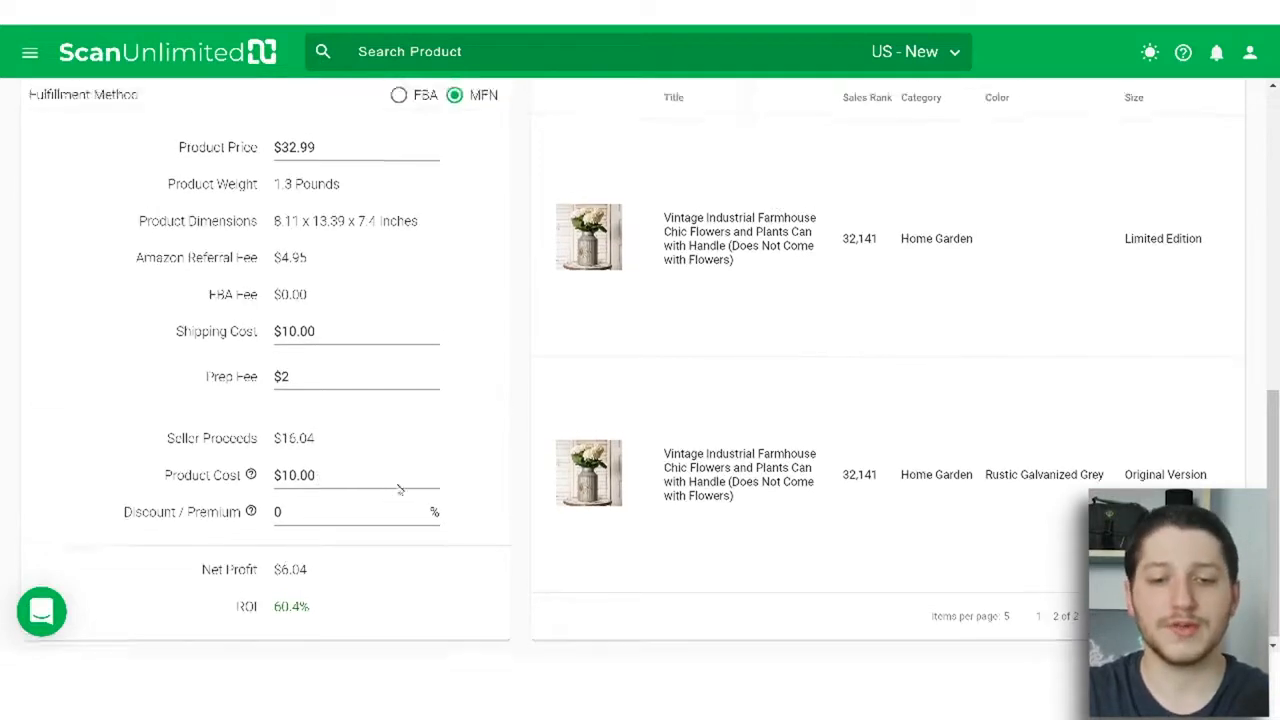
Step: Review the flower can's 365-day price and rank history, competing offers and the merchant-fulfilled figures in the Profit / ROI Calculator
scroll(437, 500, up, 7)
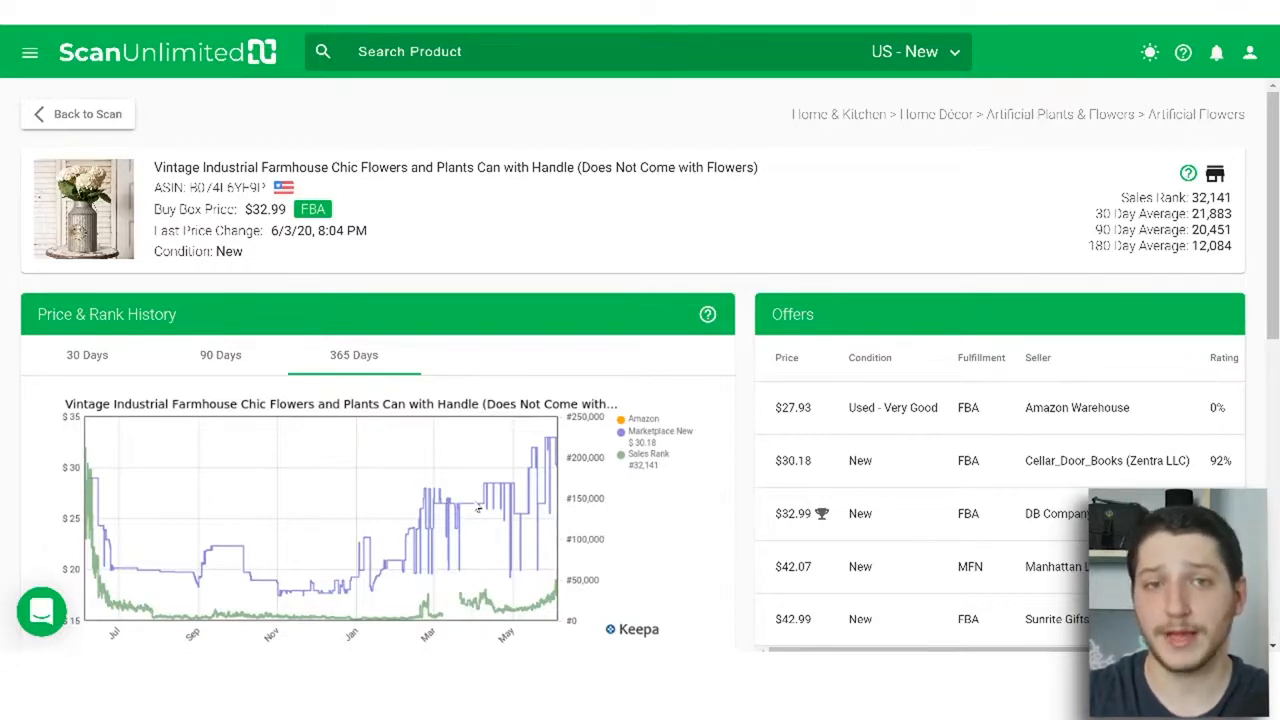
scroll(478, 509, down, 5)
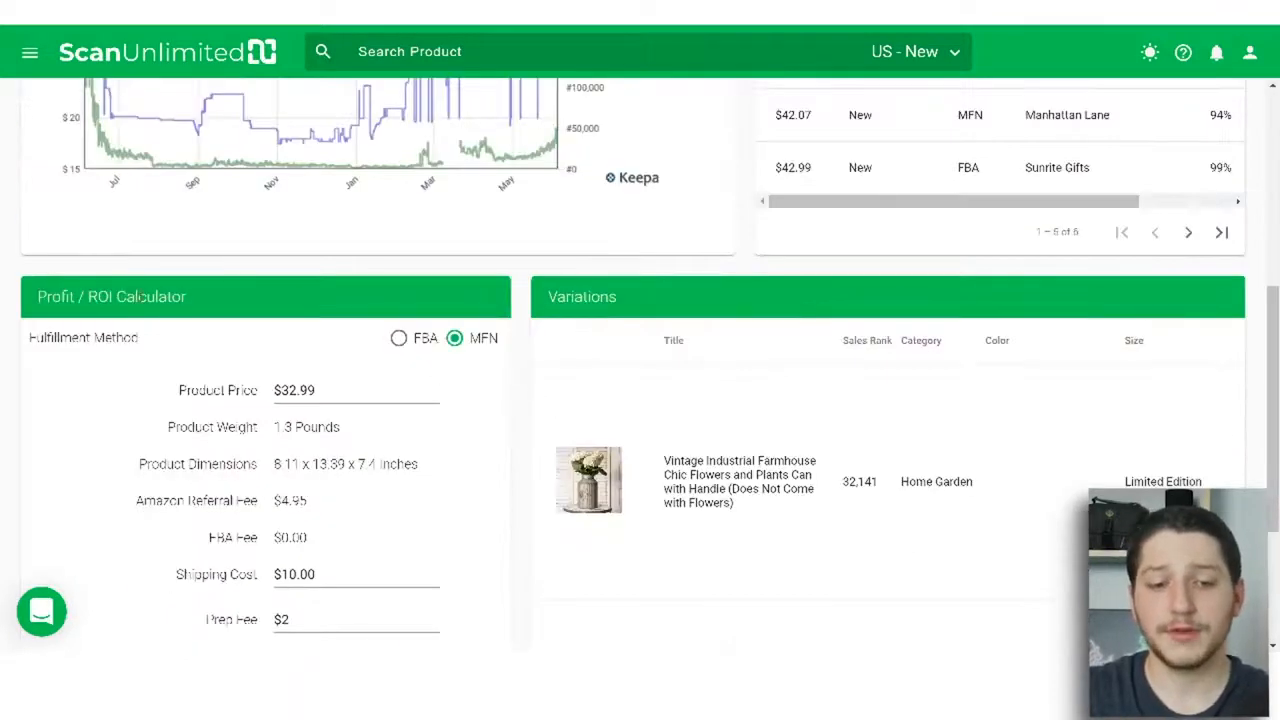
scroll(318, 346, down, 2)
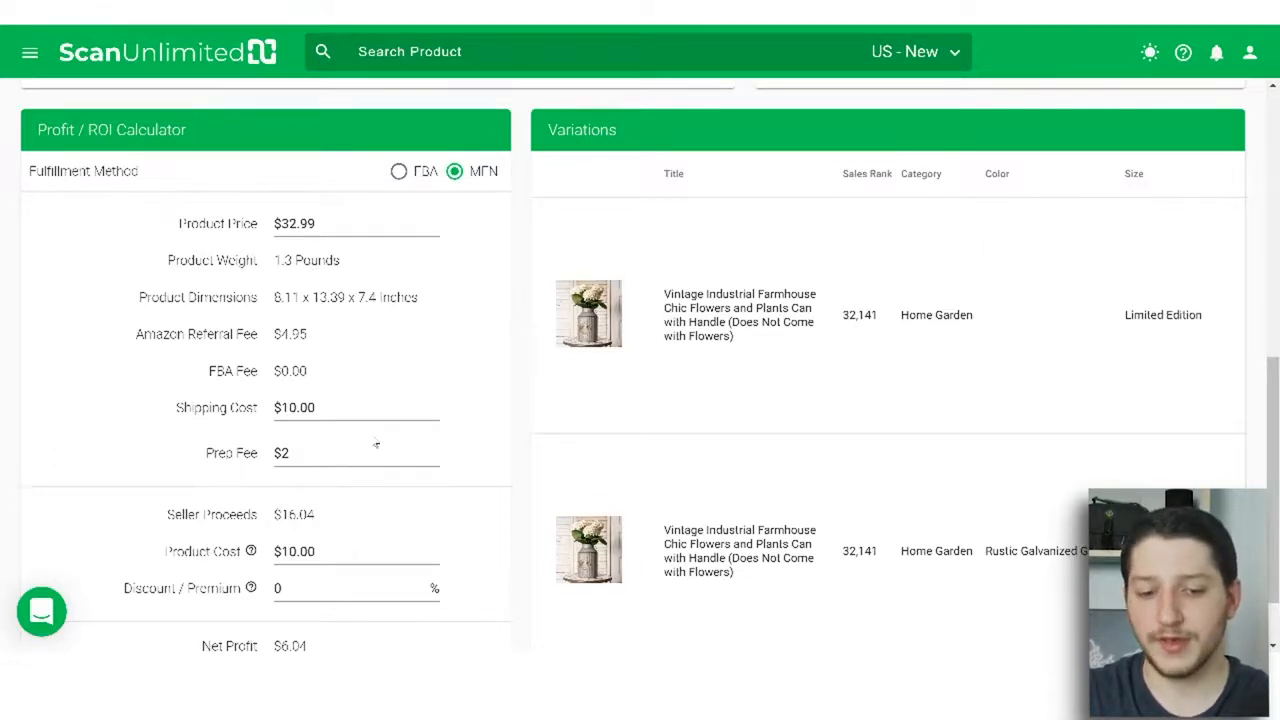
scroll(376, 444, down, 1)
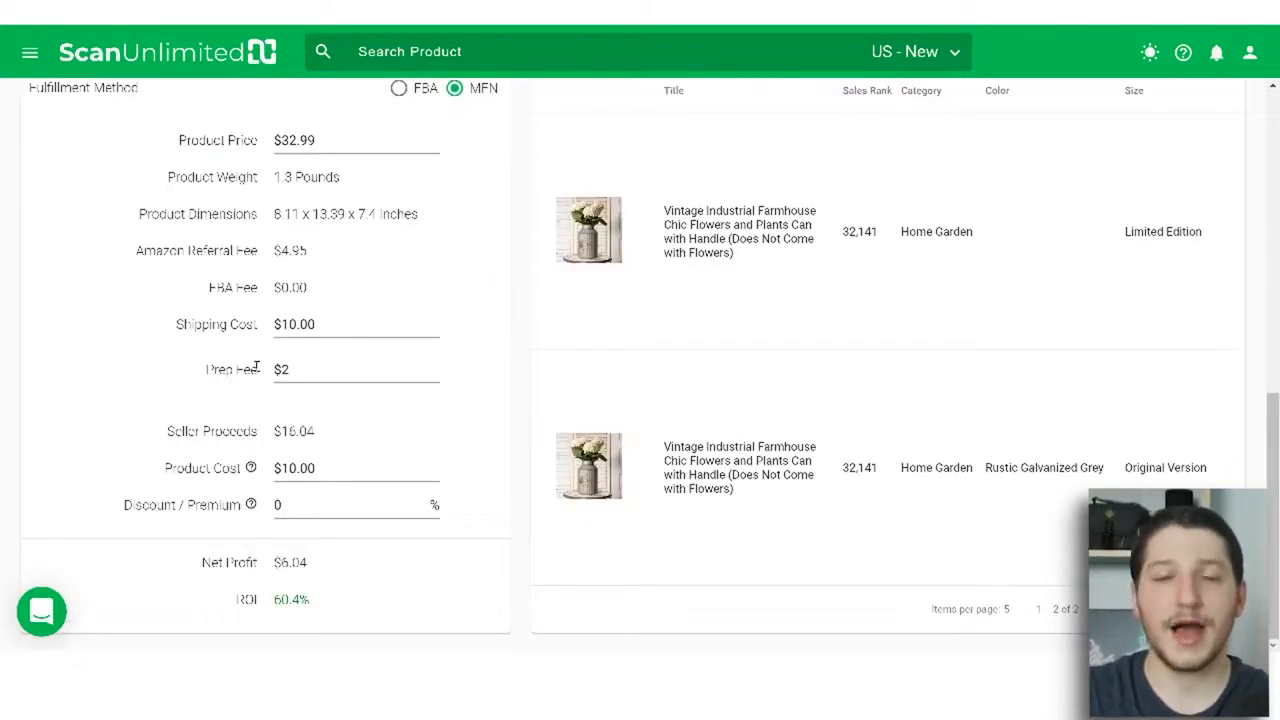
scroll(370, 460, up, 3)
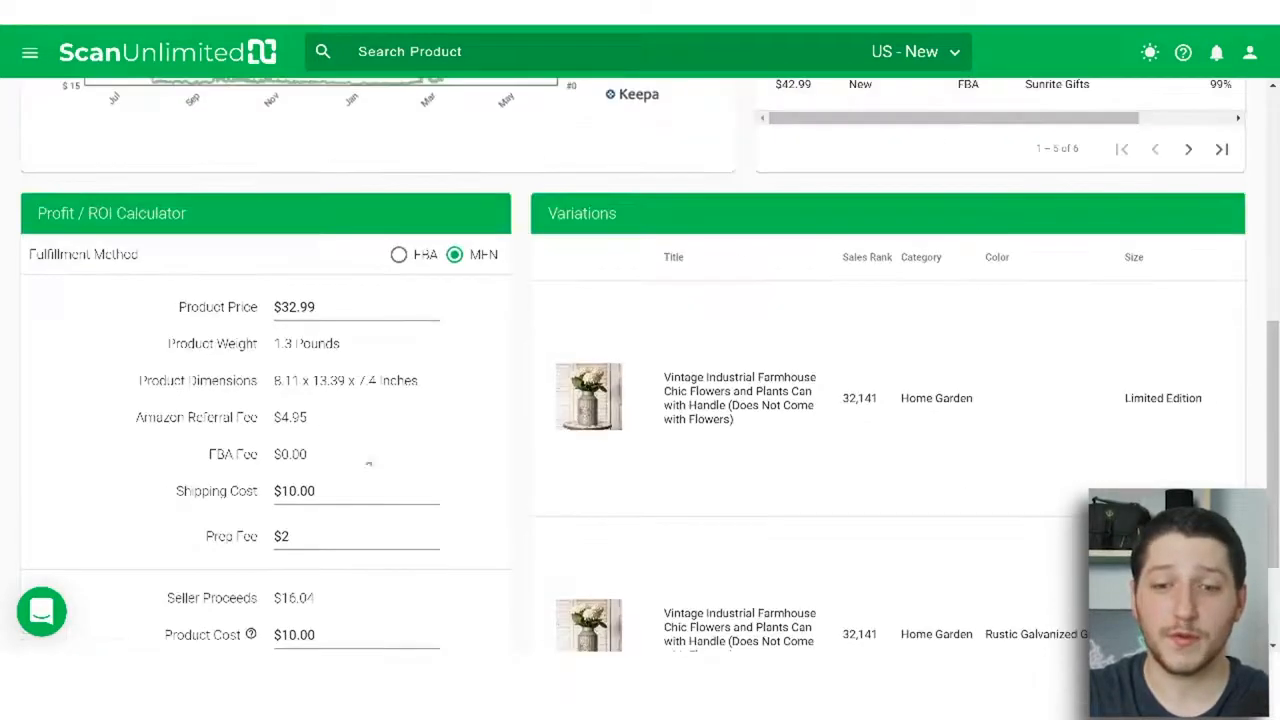
scroll(372, 462, up, 2)
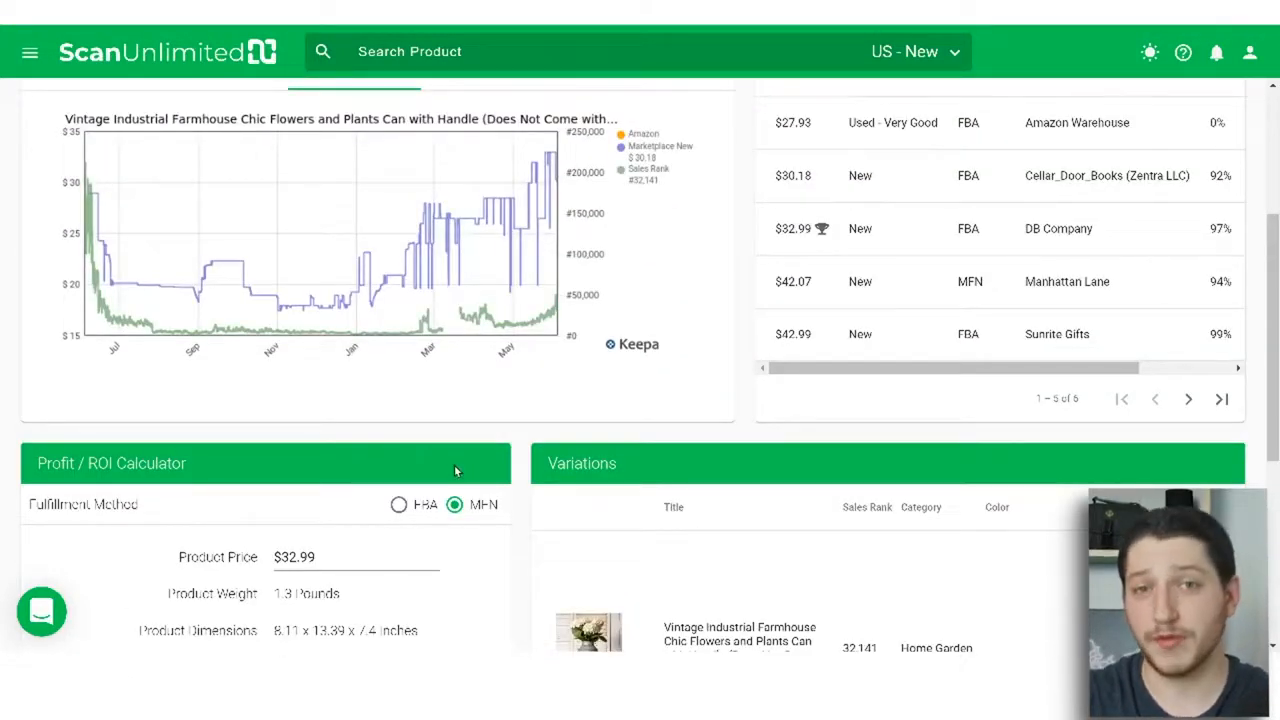
scroll(388, 462, down, 4)
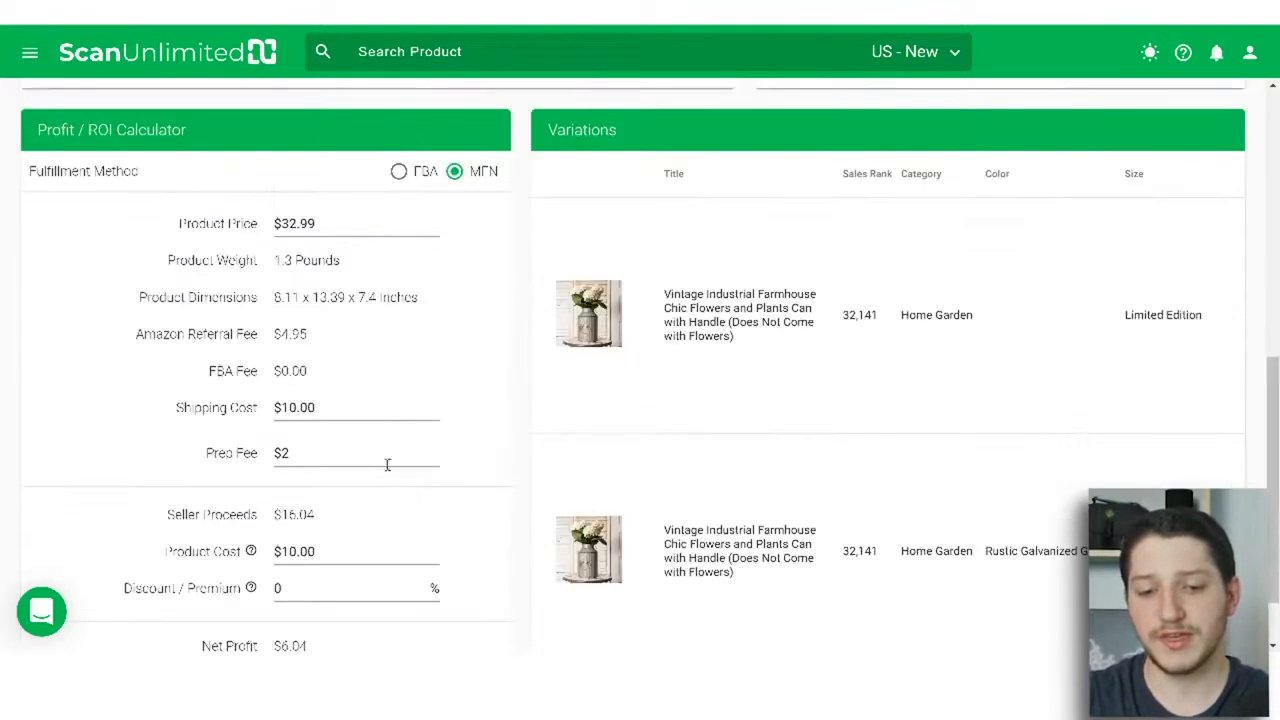
scroll(523, 503, up, 7)
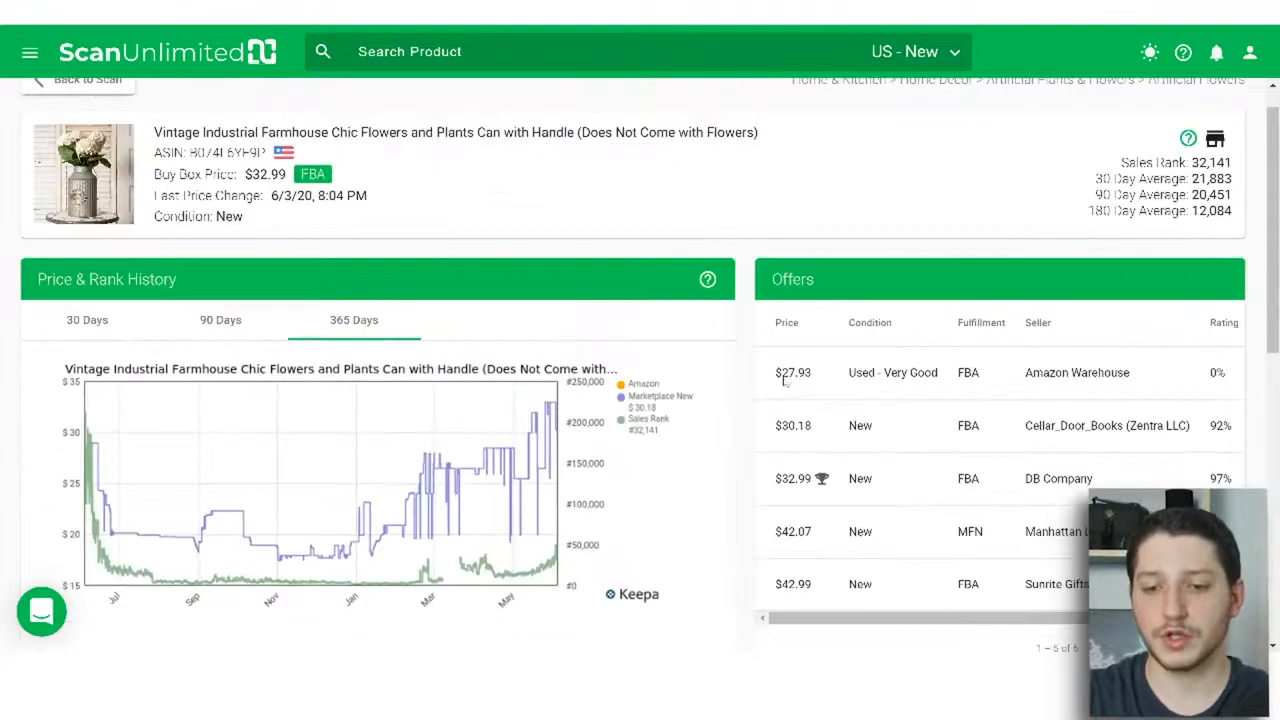